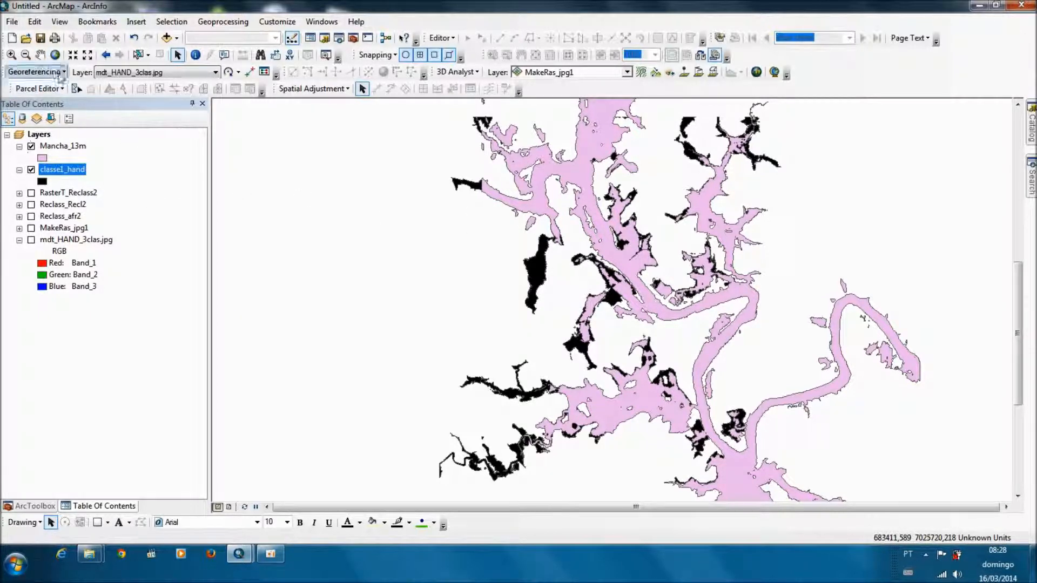
Step: Move the Mancha_13m layer below classe1_hand, and leave only the mdt_HAND_3clas.jpg layer visible
left_click(55, 55)
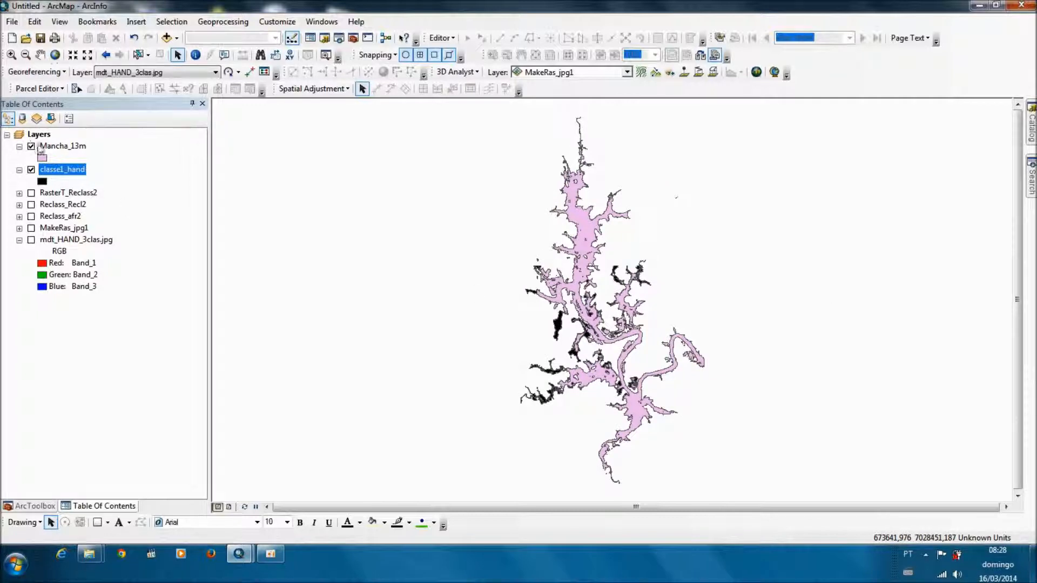
left_click_drag(54, 147, 54, 184)
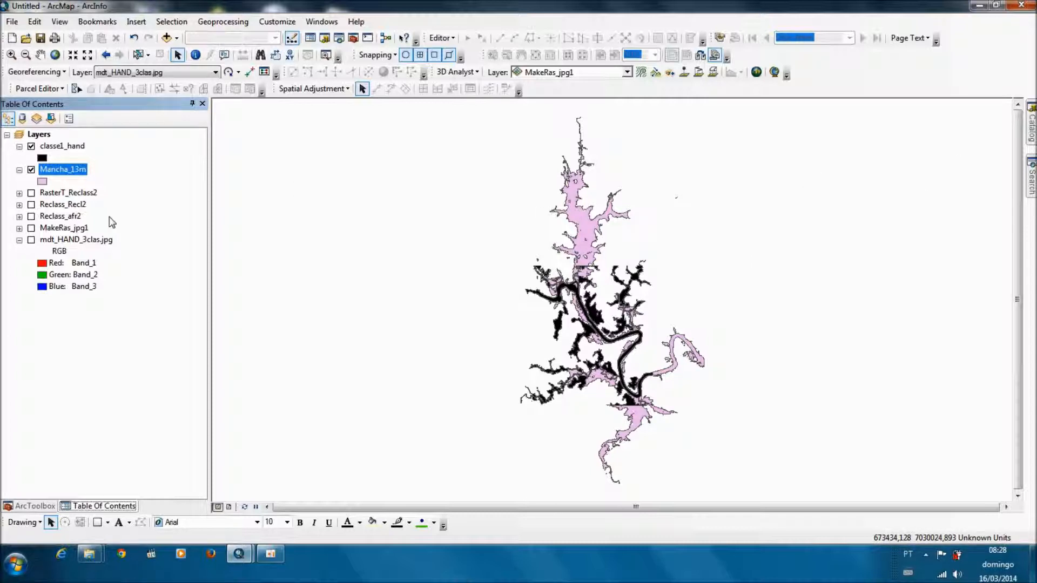
left_click(31, 145)
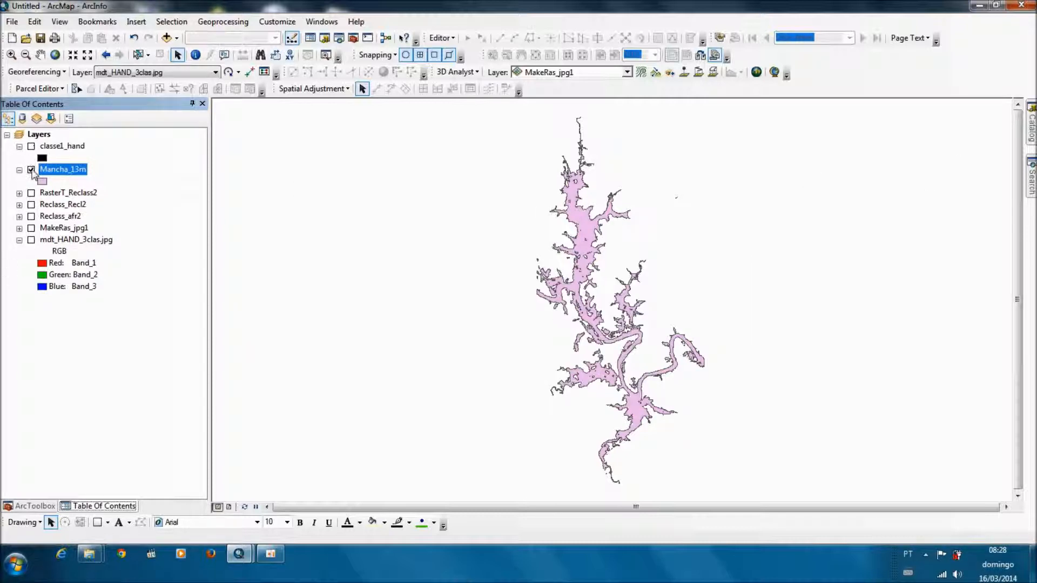
left_click(32, 169)
left_click(31, 240)
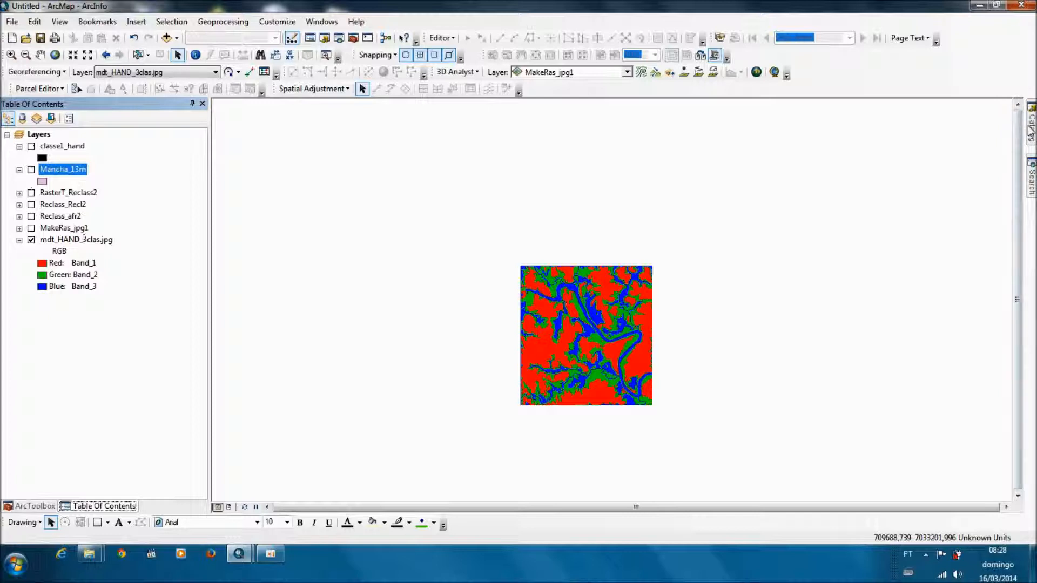
Step: Browse the folder connections in the catalog to the "Shapes dia 16 3" folder inside hand and expand it
mouse_move(1032, 131)
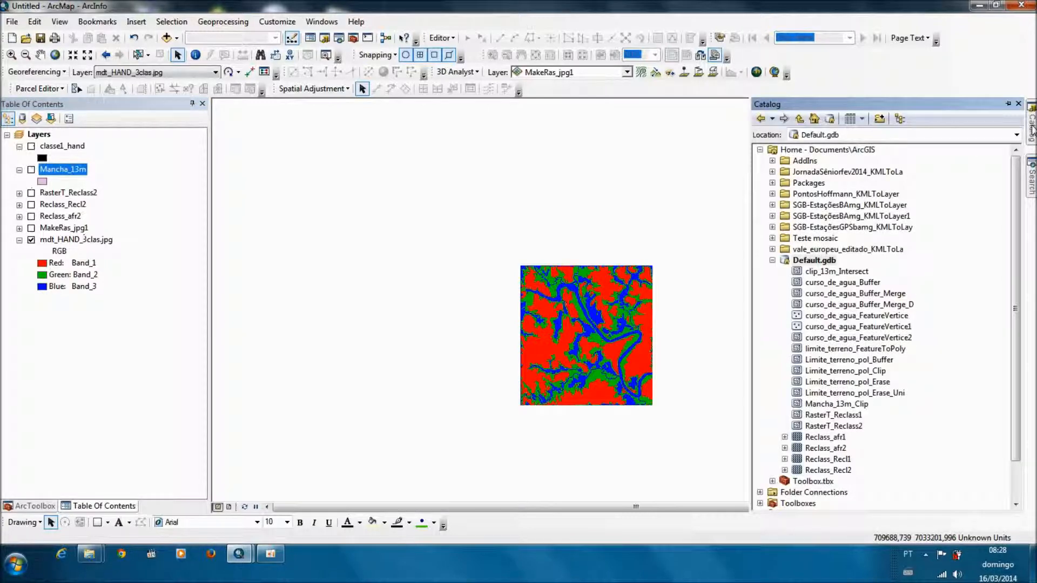
left_click(773, 260)
left_click(759, 150)
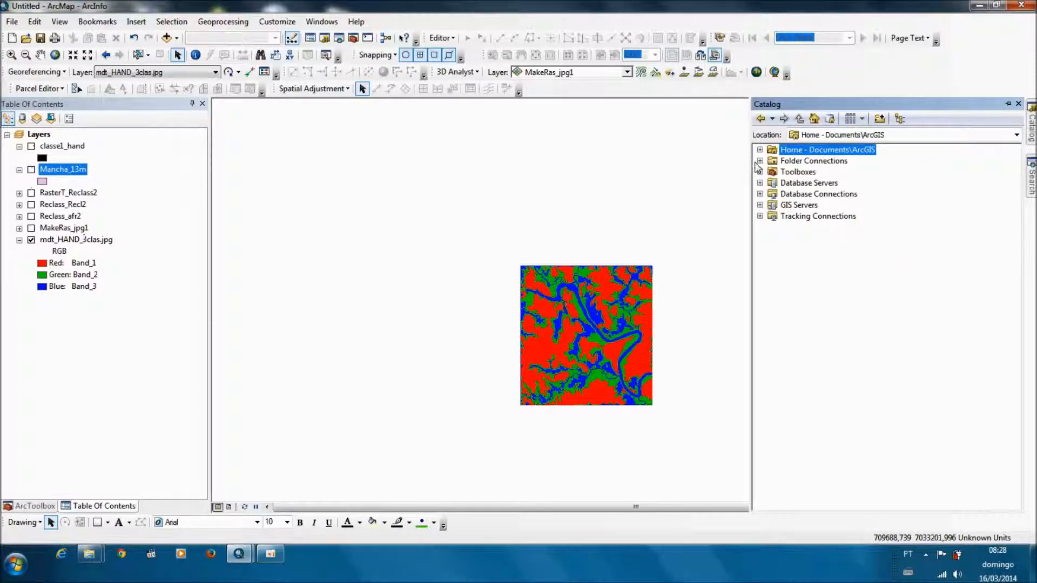
left_click(759, 161)
left_click_drag(831, 505, 932, 510)
double_click(963, 218)
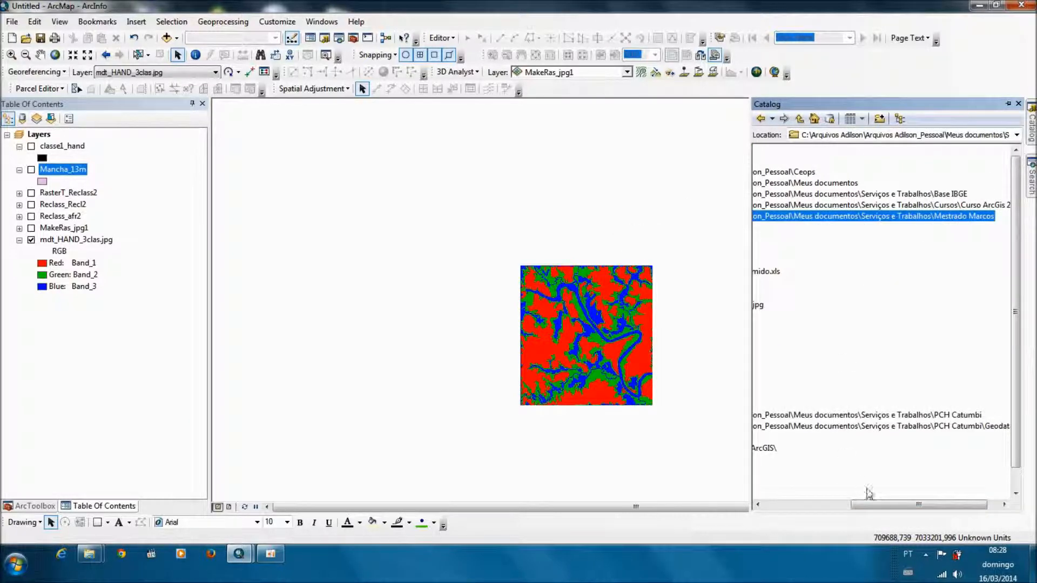
left_click_drag(888, 505, 772, 505)
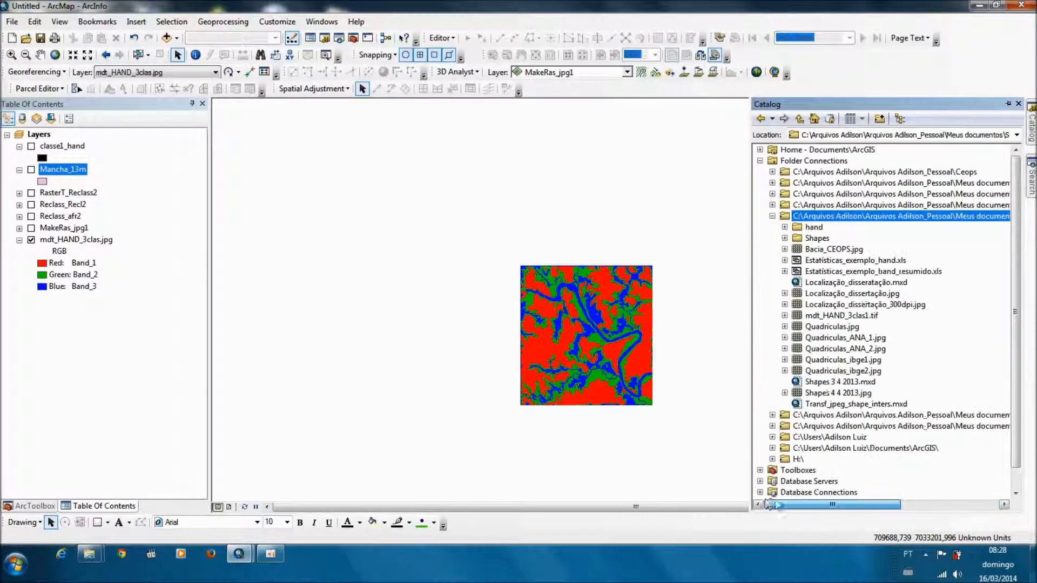
left_click(784, 228)
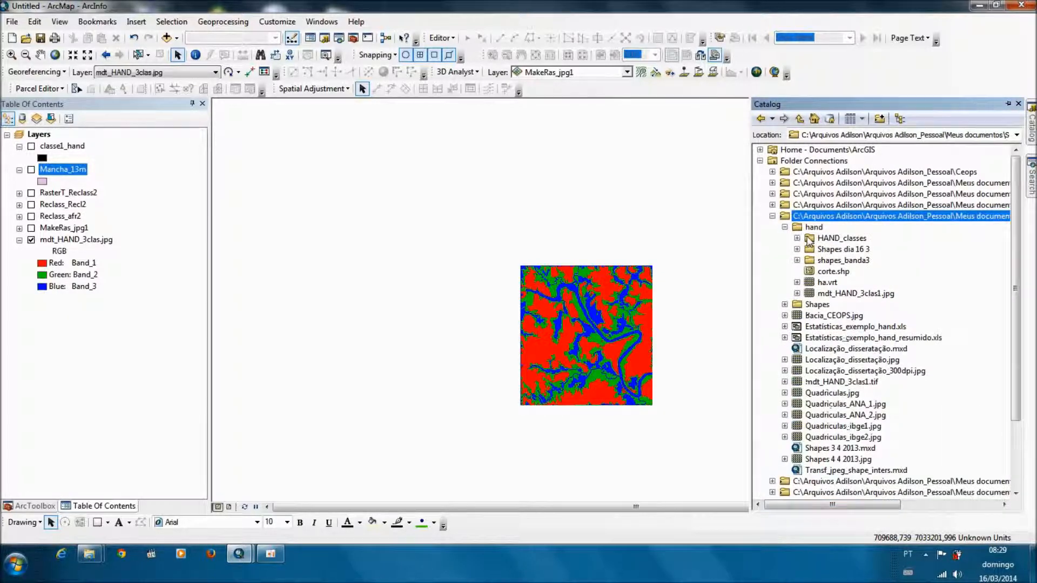
left_click(830, 250)
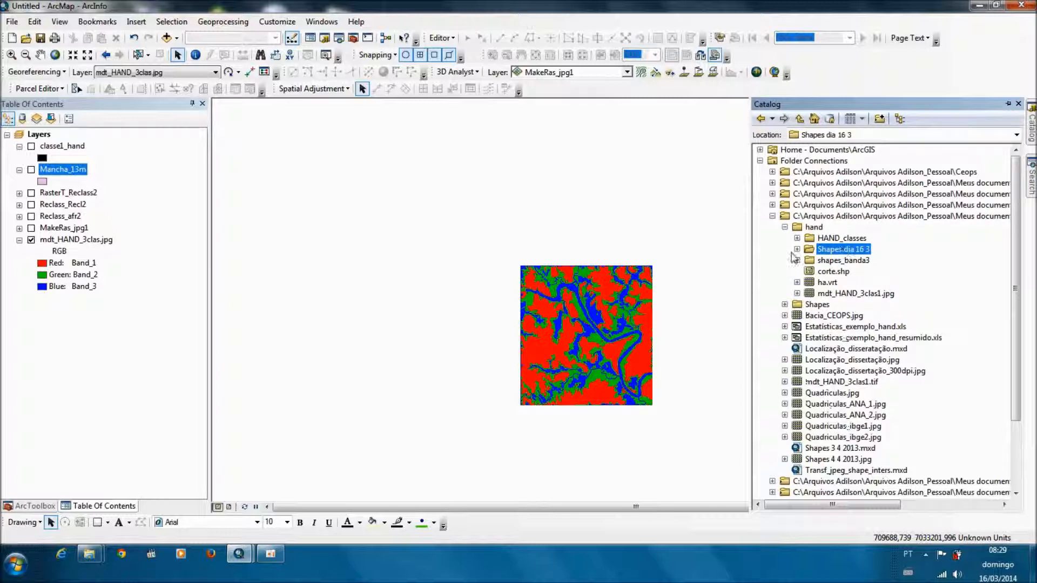
left_click(797, 249)
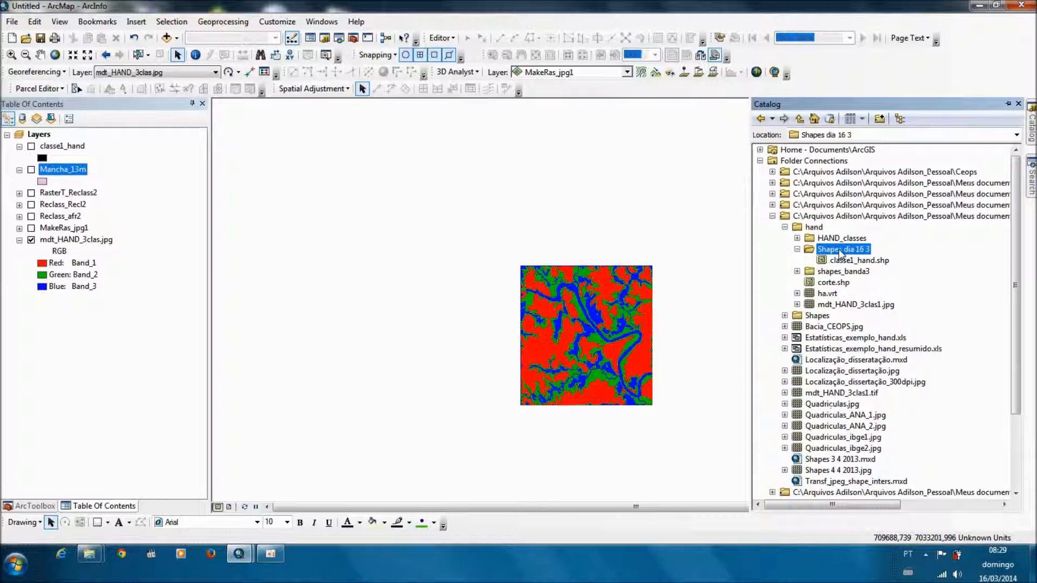
Step: Start a new shapefile in the "Shapes dia 16 3" folder, named corte, with the Polygon feature type
right_click(833, 253)
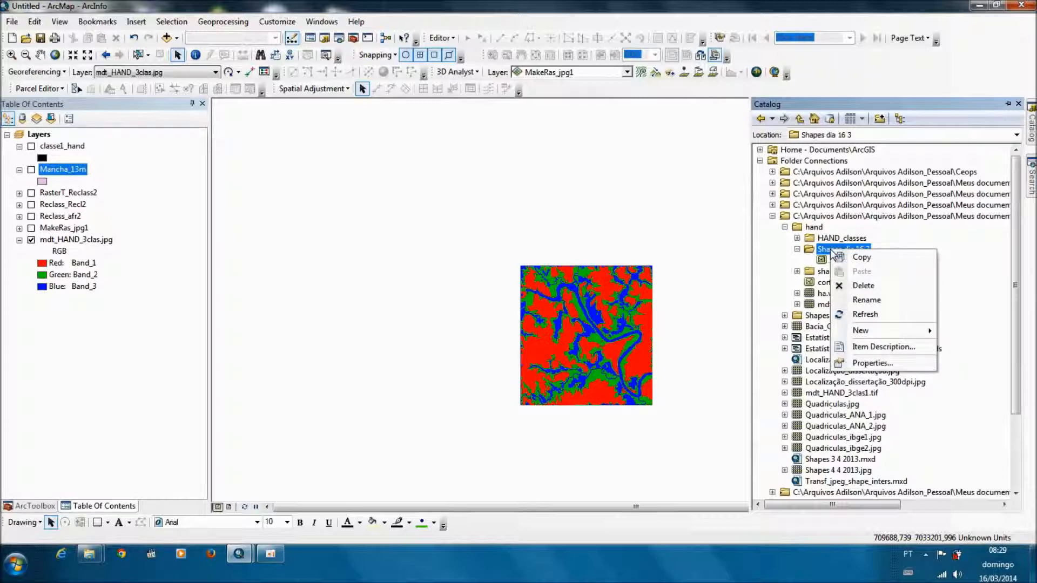
mouse_move(870, 330)
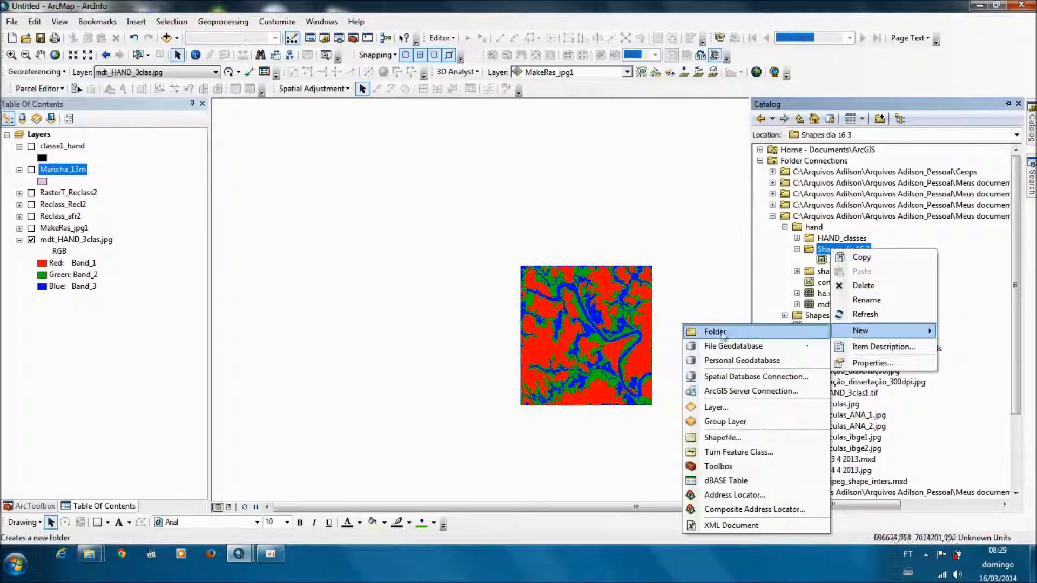
left_click(716, 439)
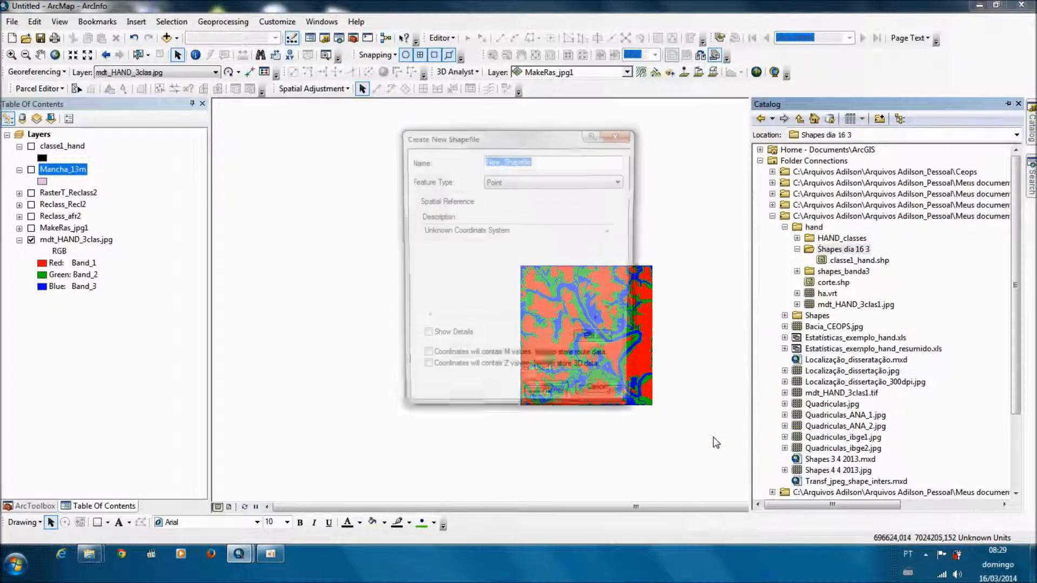
left_click_drag(527, 142, 380, 160)
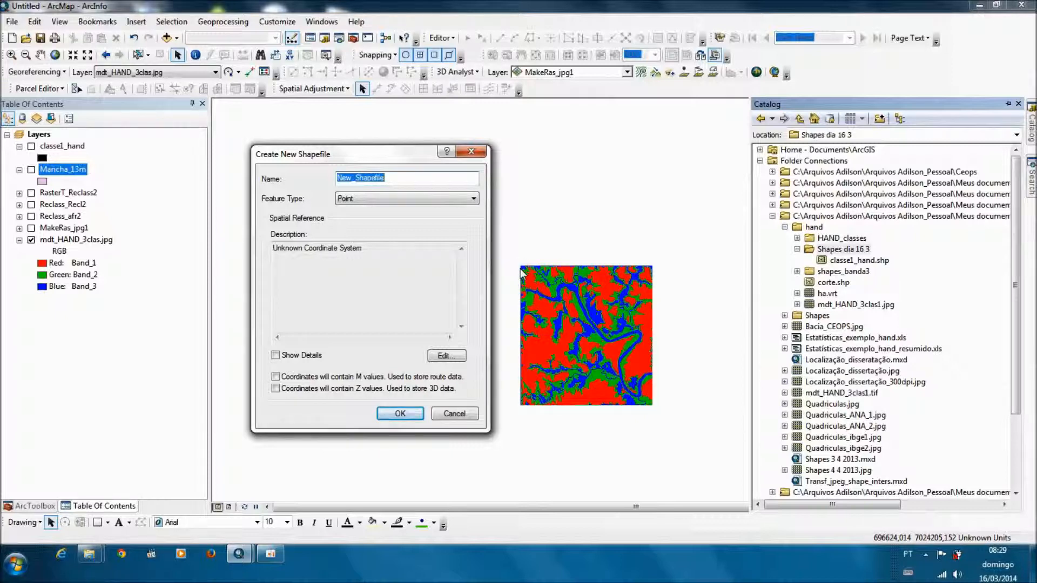
type("corte")
key("Tab")
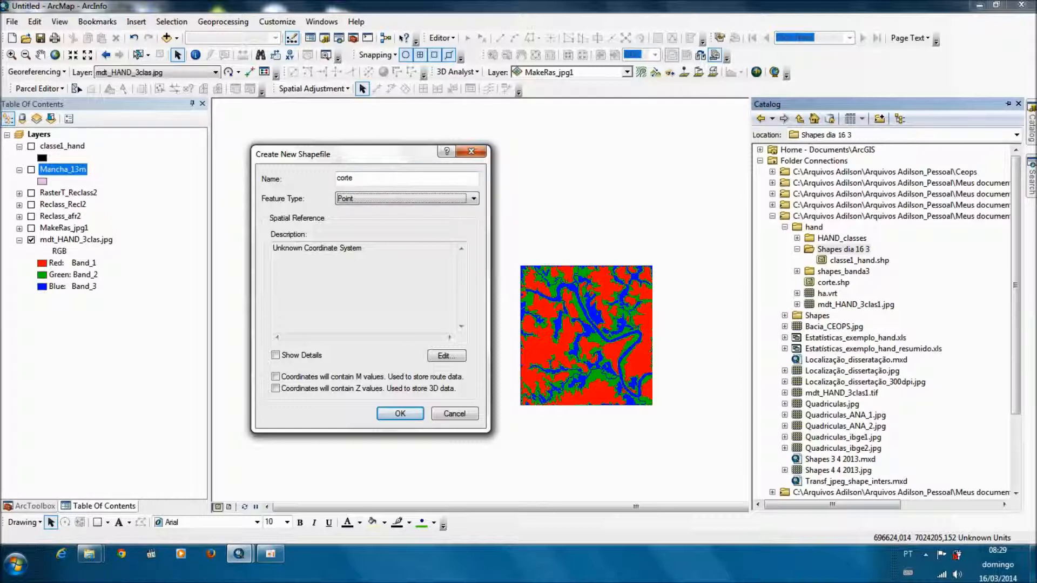
left_click(379, 179)
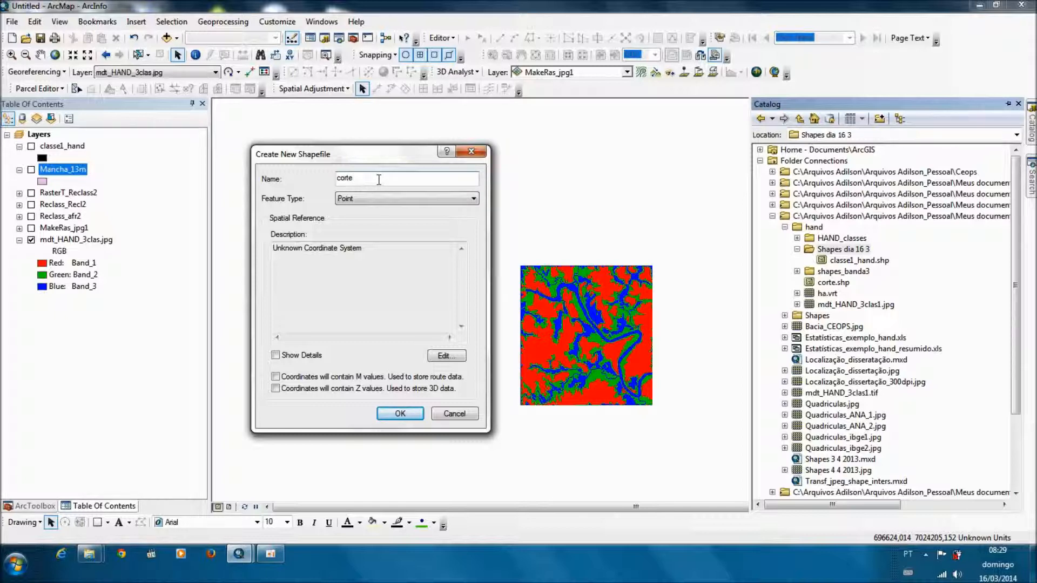
left_click(466, 199)
left_click(461, 227)
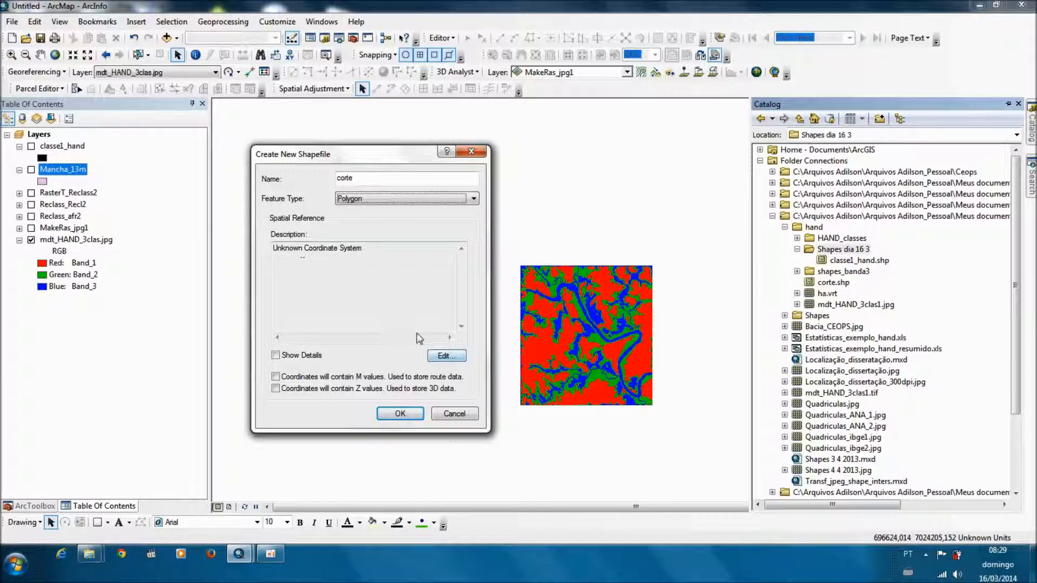
Step: Import the coordinate system of Mancha_13m.shp from the WGS folder as the spatial reference and create the shapefile
left_click(445, 356)
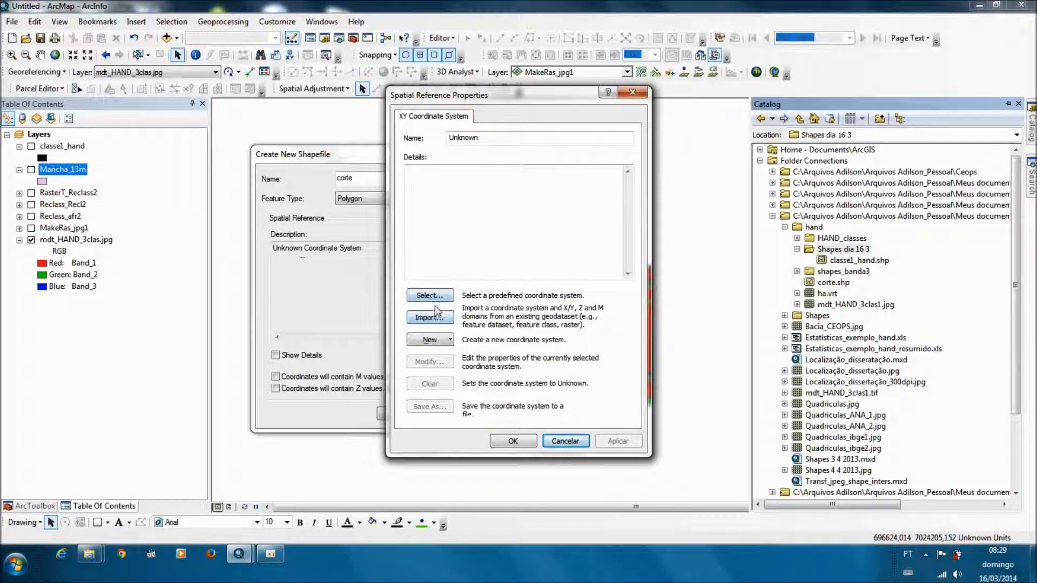
left_click(440, 322)
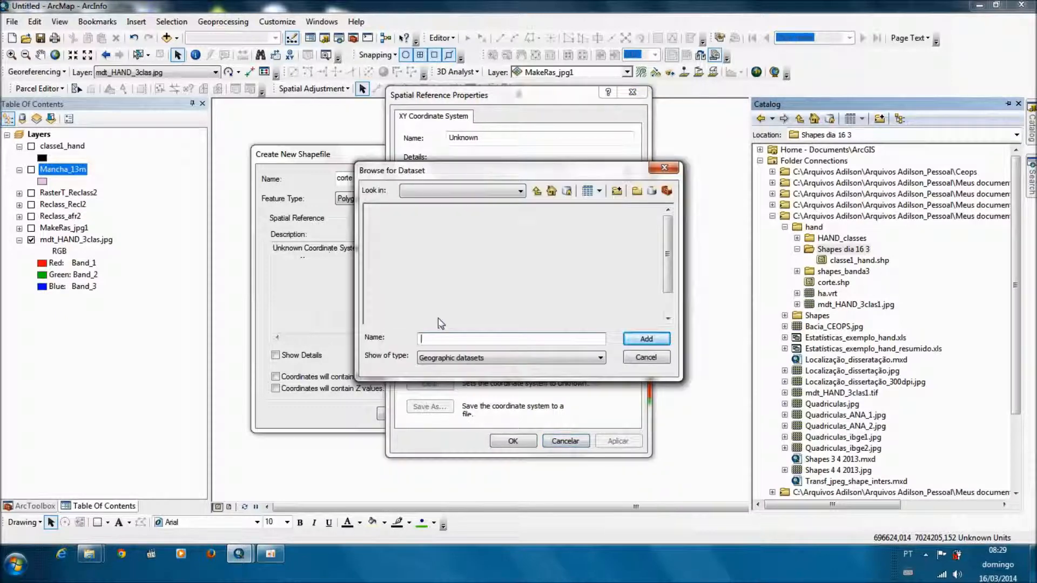
left_click_drag(464, 172, 575, 153)
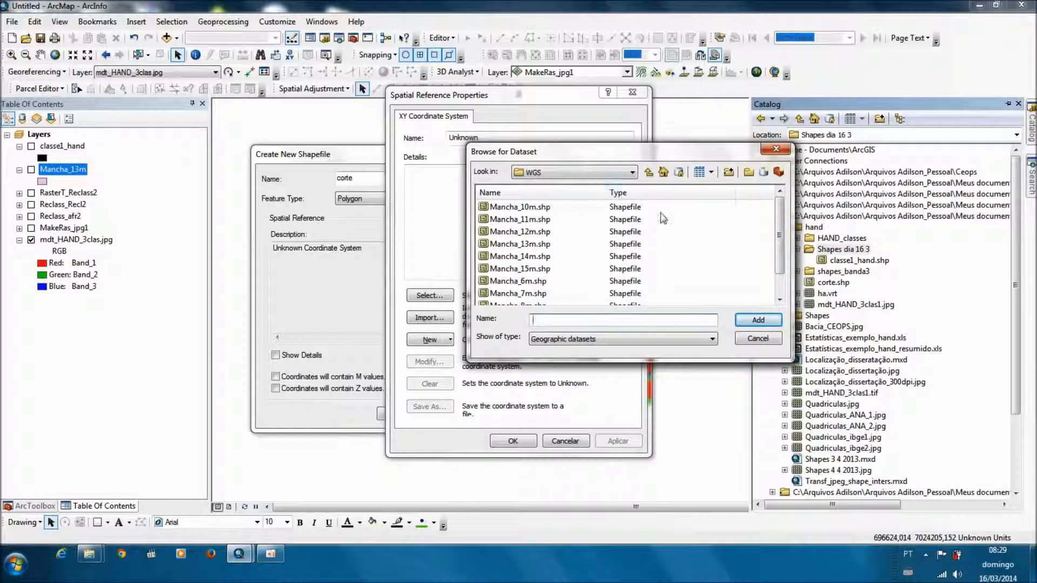
left_click(542, 245)
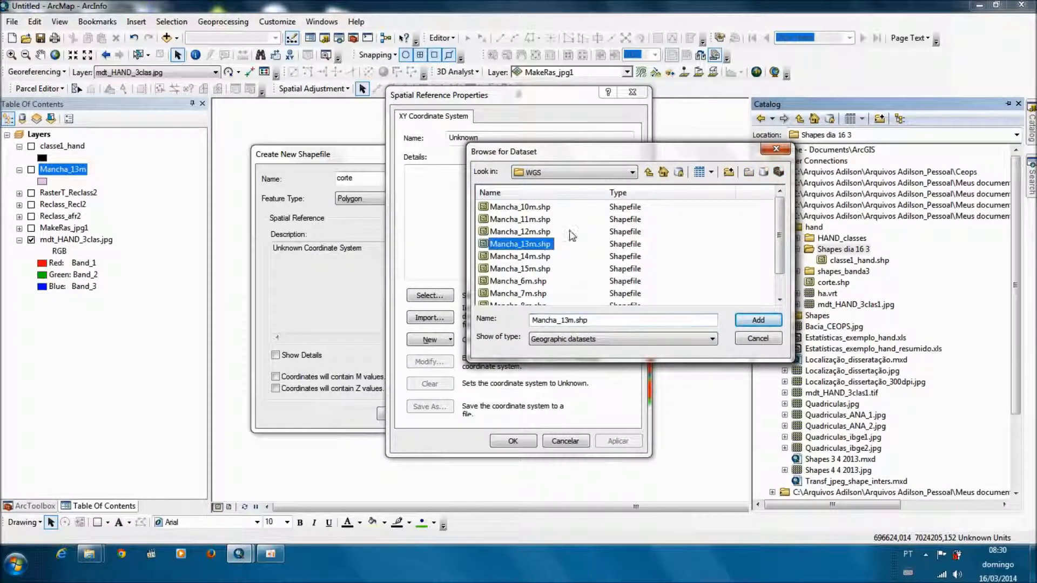
left_click(633, 172)
left_click(633, 172)
left_click(750, 321)
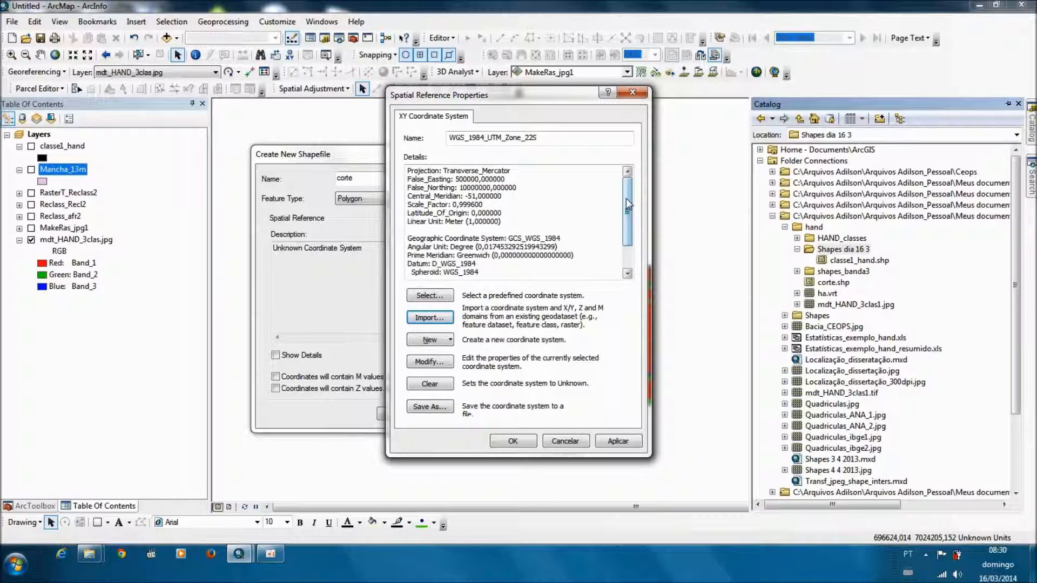
mouse_move(628, 204)
left_mouse_down()
mouse_move(628, 237)
mouse_move(628, 193)
left_mouse_up()
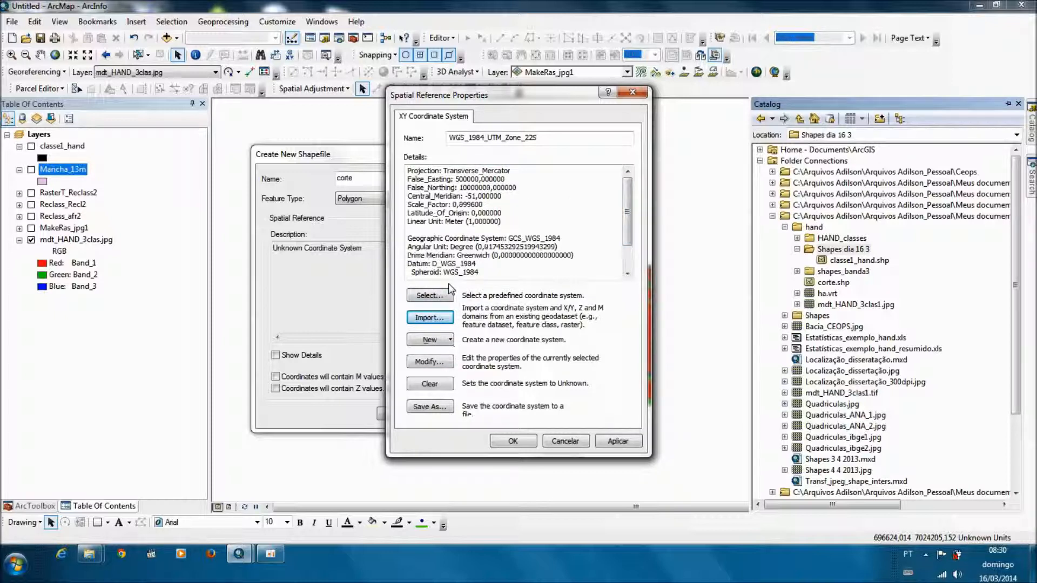
left_click(521, 442)
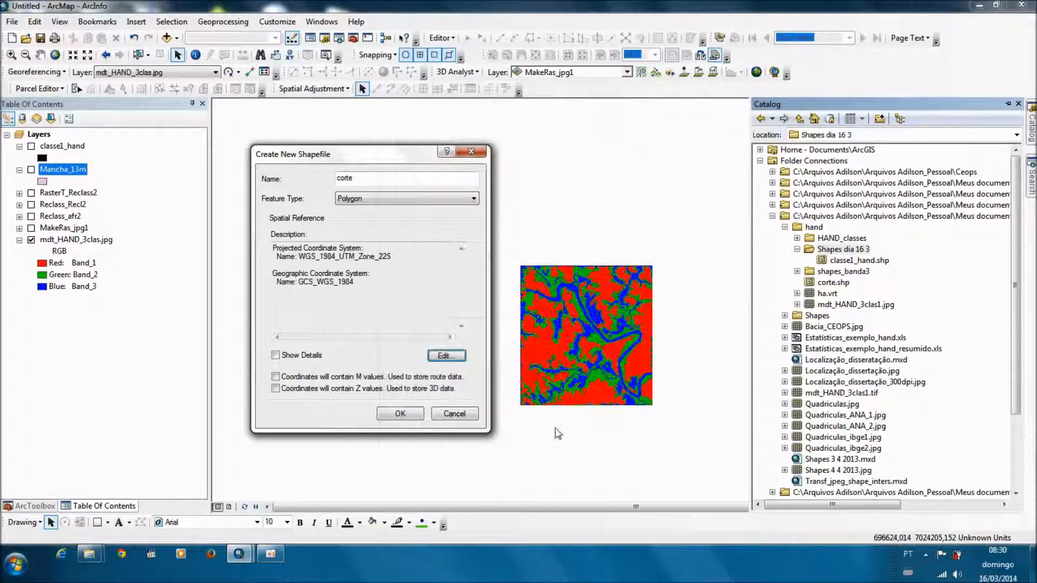
left_click(408, 412)
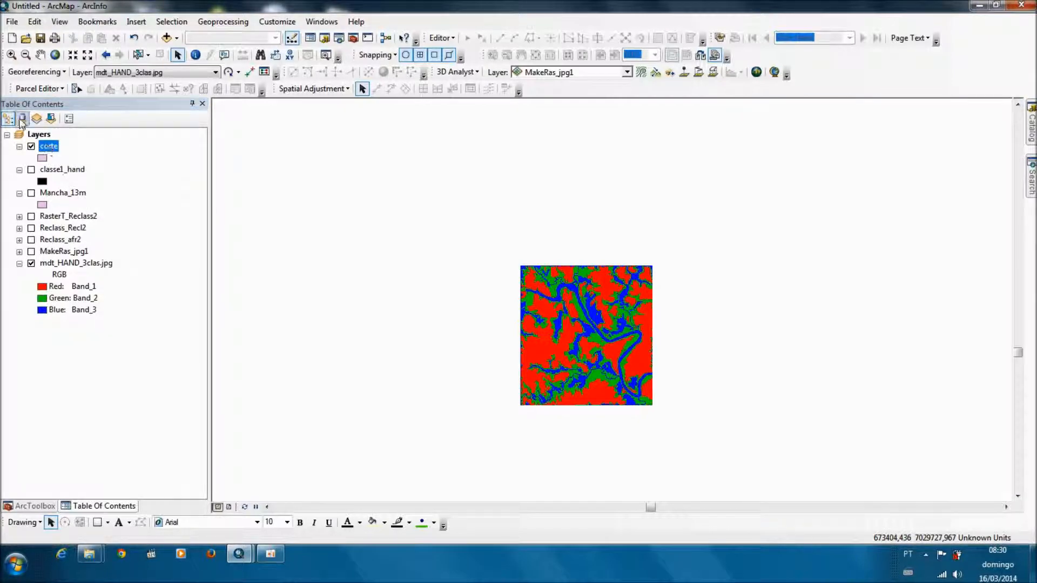
Step: Check the attribute table of the new corte layer and close it
right_click(52, 149)
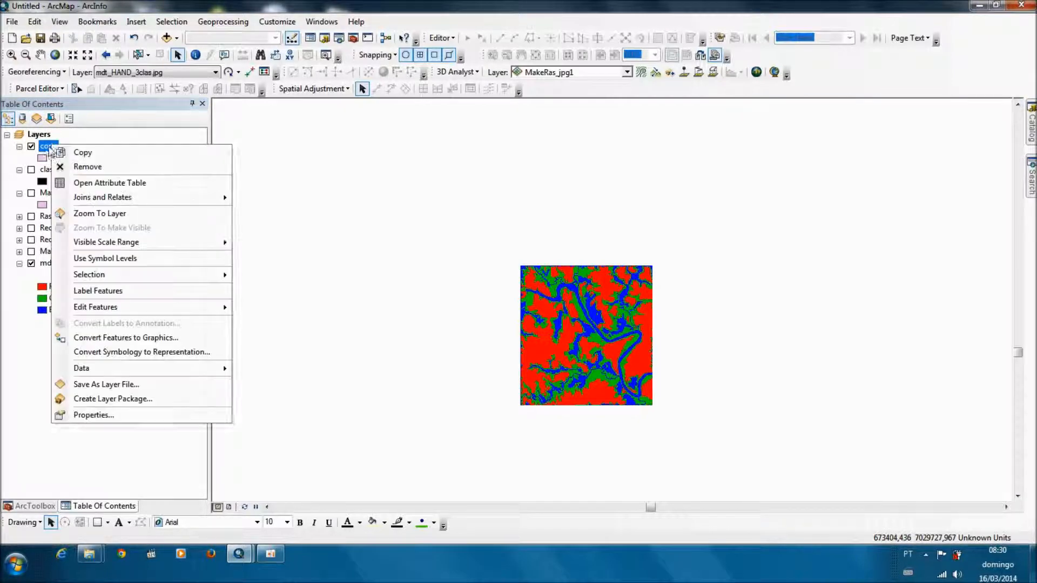
left_click(92, 185)
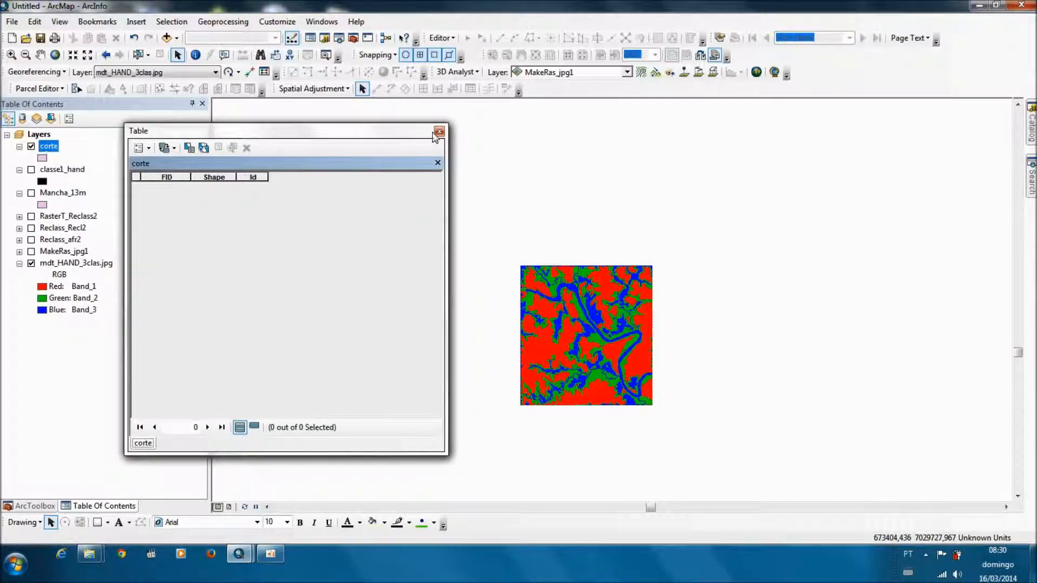
left_click(439, 132)
Step: Start an edit session on the corte layer despite the spatial reference warnings, and reposition and resize the Create Features window
left_click(441, 38)
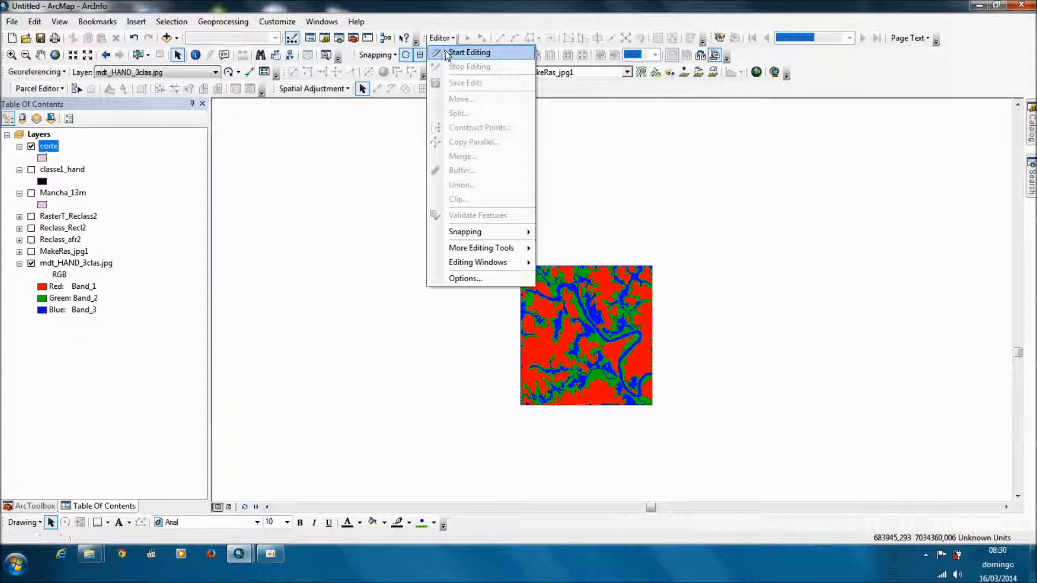
left_click(465, 53)
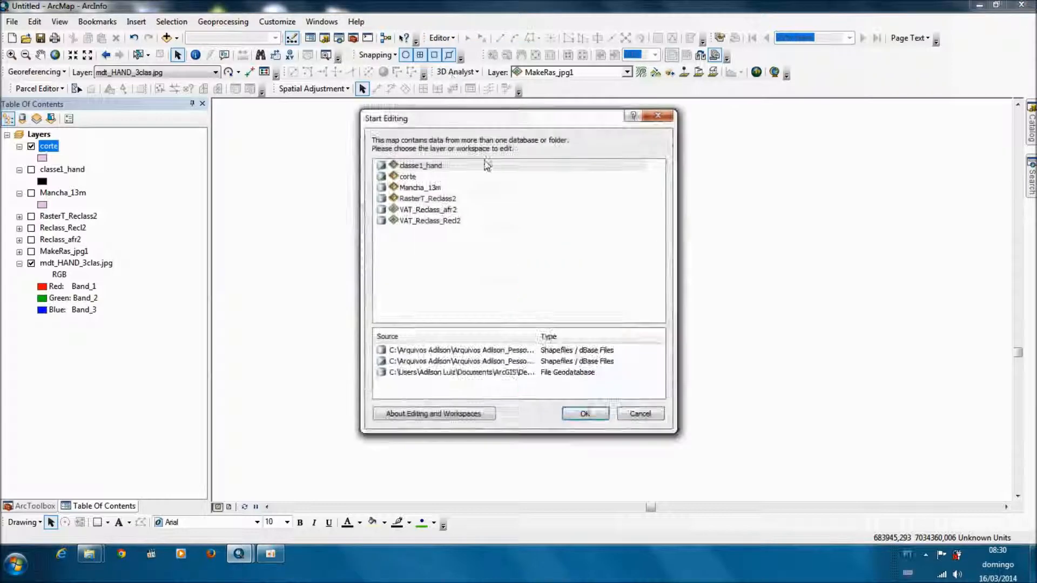
left_click(413, 178)
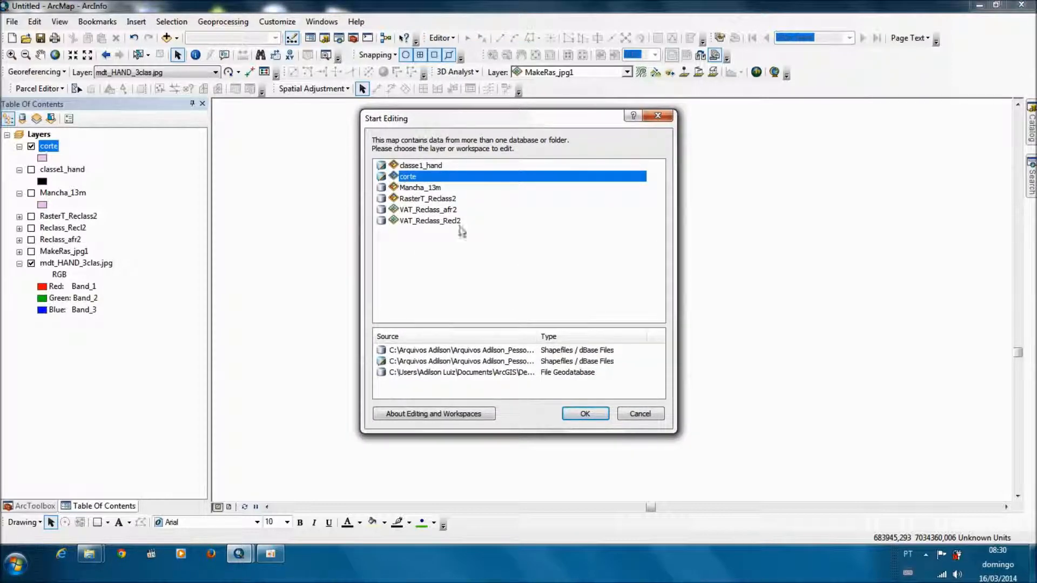
left_click(585, 414)
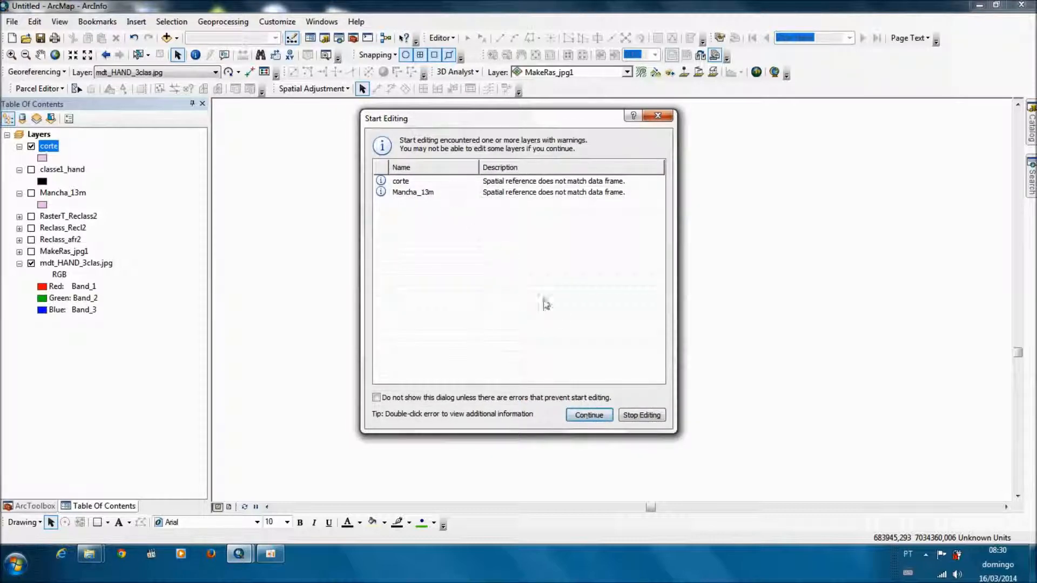
left_click(600, 413)
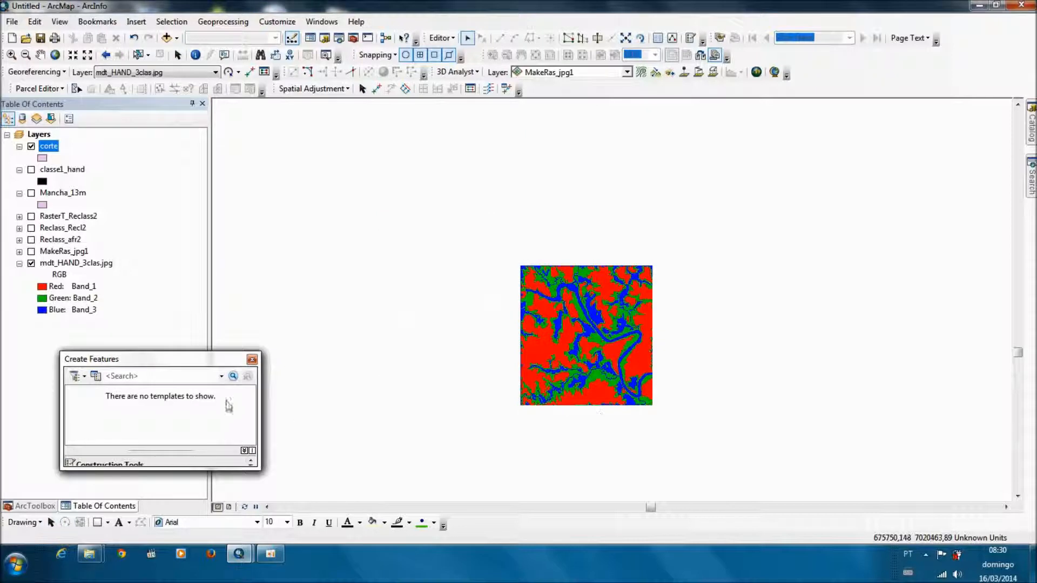
left_click_drag(164, 364, 132, 365)
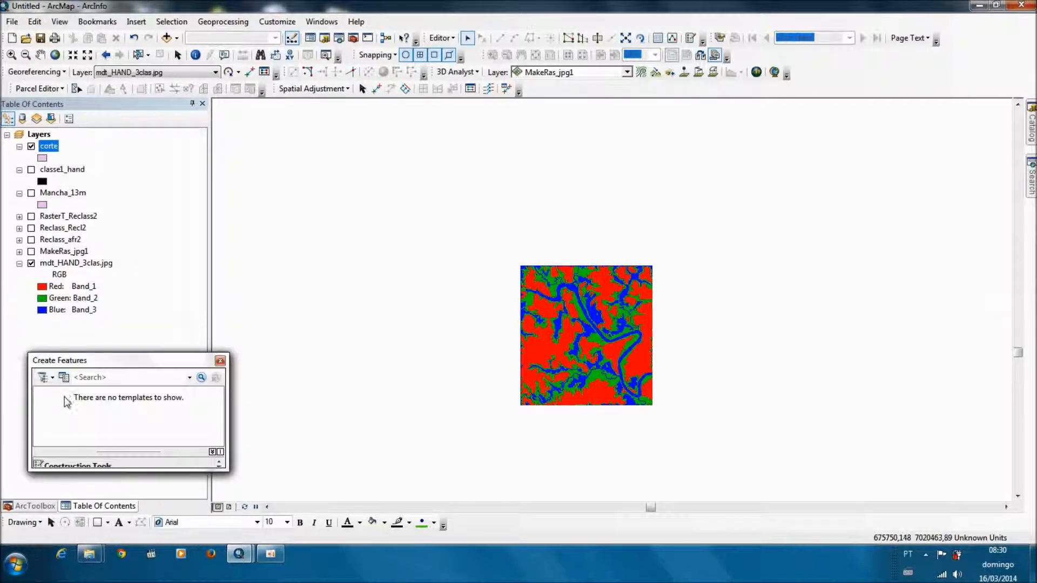
left_click_drag(228, 471, 215, 493)
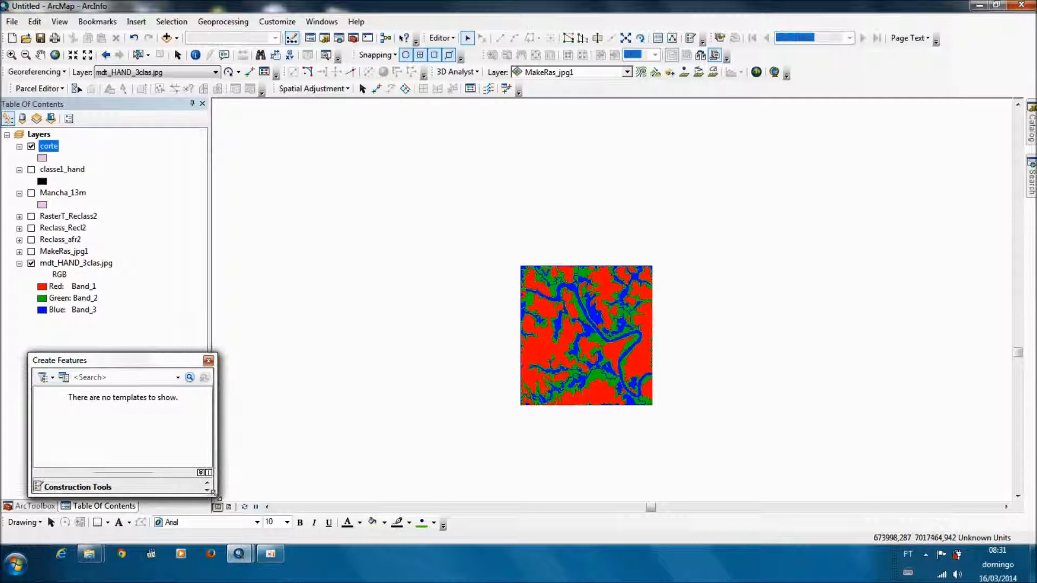
Step: Create a feature template for the corte layer in the template organizer and close the organizer
left_click(63, 378)
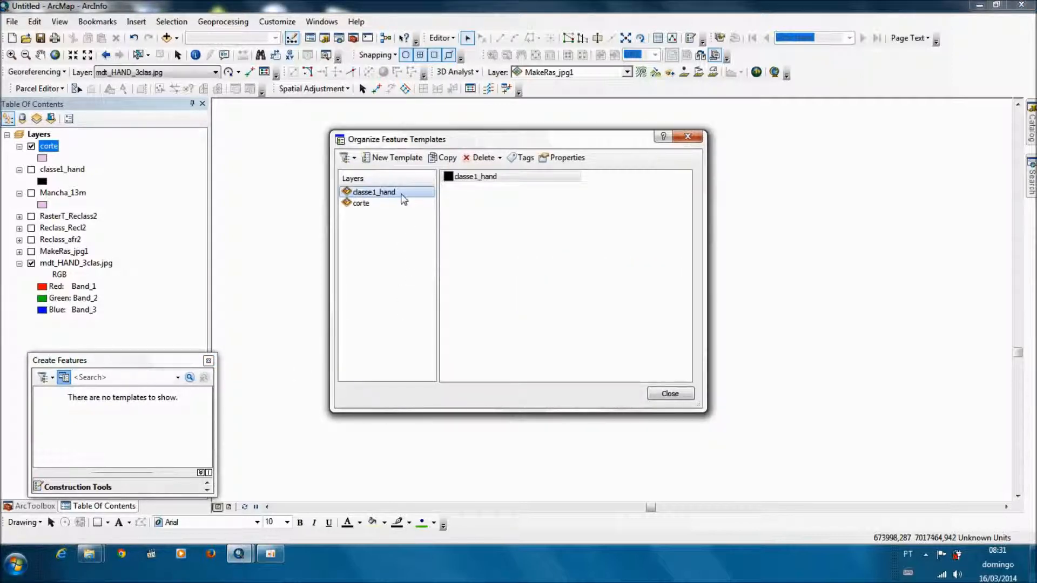
left_click(365, 204)
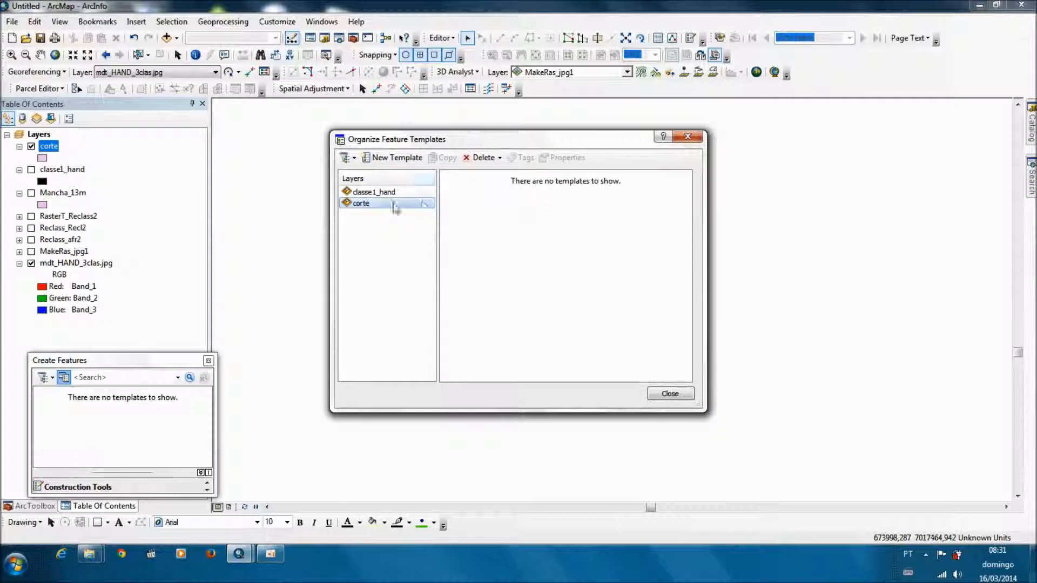
left_click(386, 159)
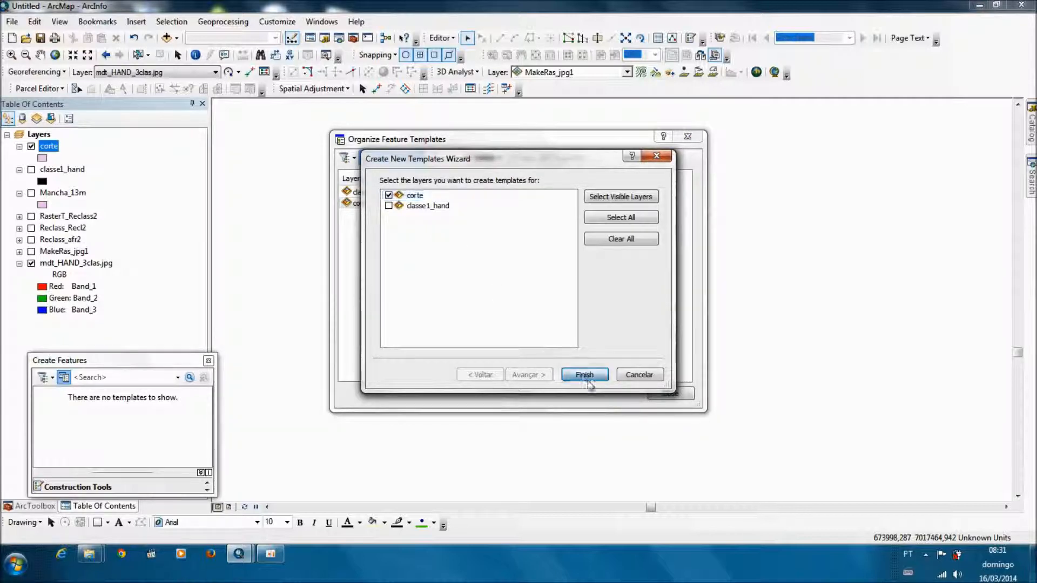
left_click(584, 375)
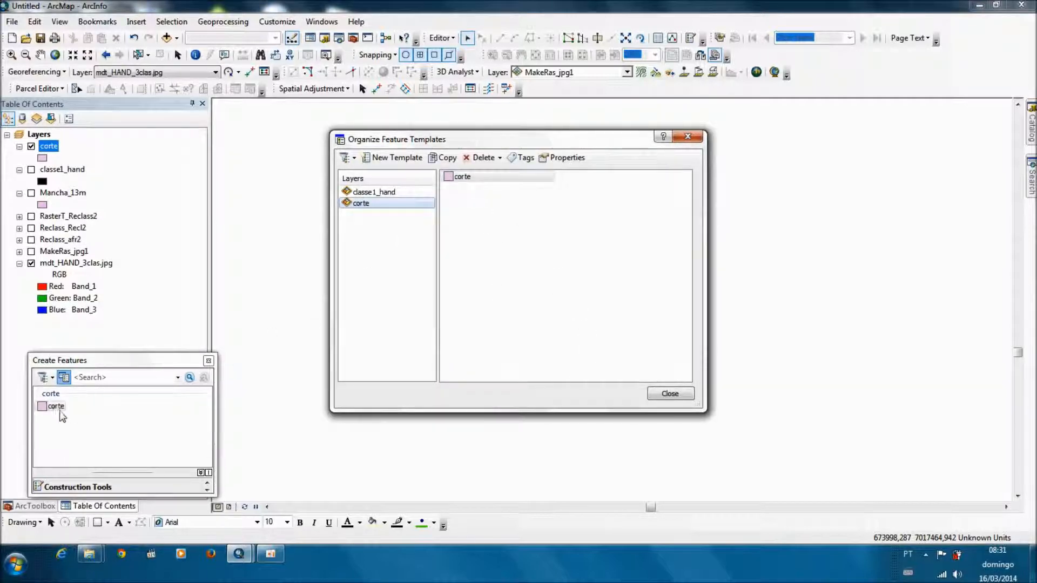
left_click(670, 393)
Step: Start a polygon with the corte template, placing its first vertex exactly on the HAND raster's upper-left corner
left_click(54, 406)
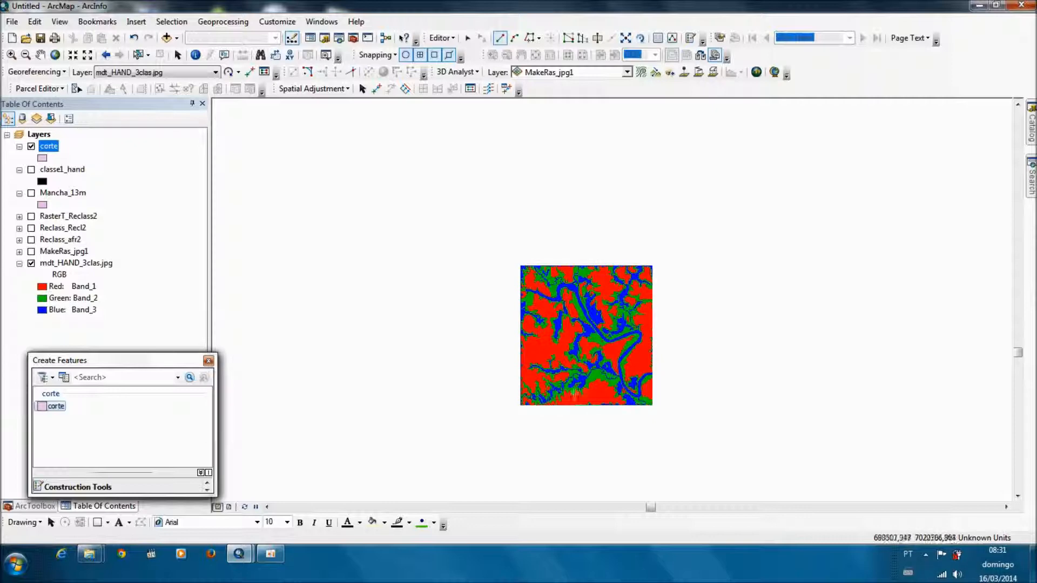
left_click(12, 55)
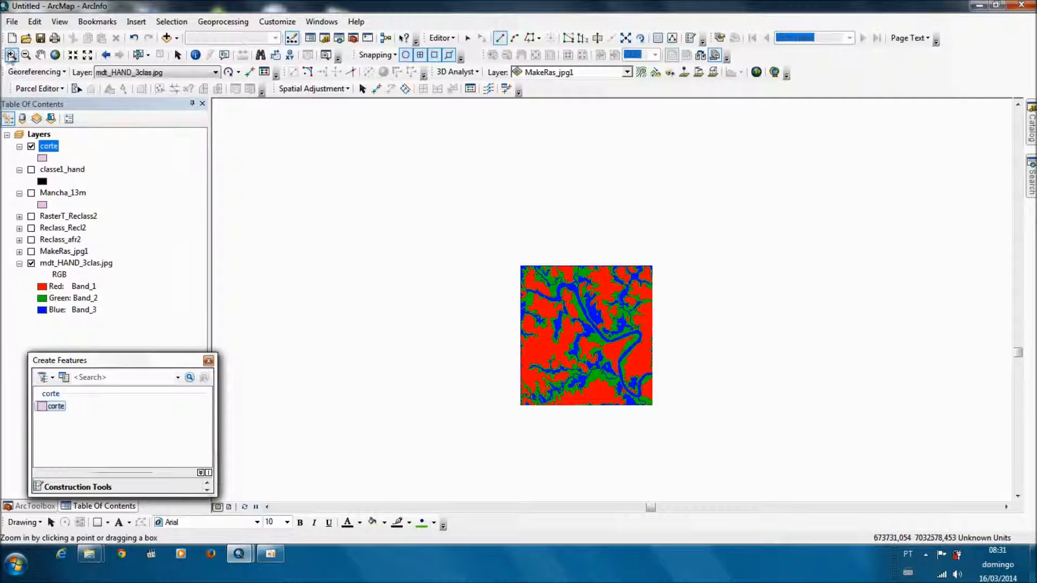
left_click_drag(672, 420, 502, 257)
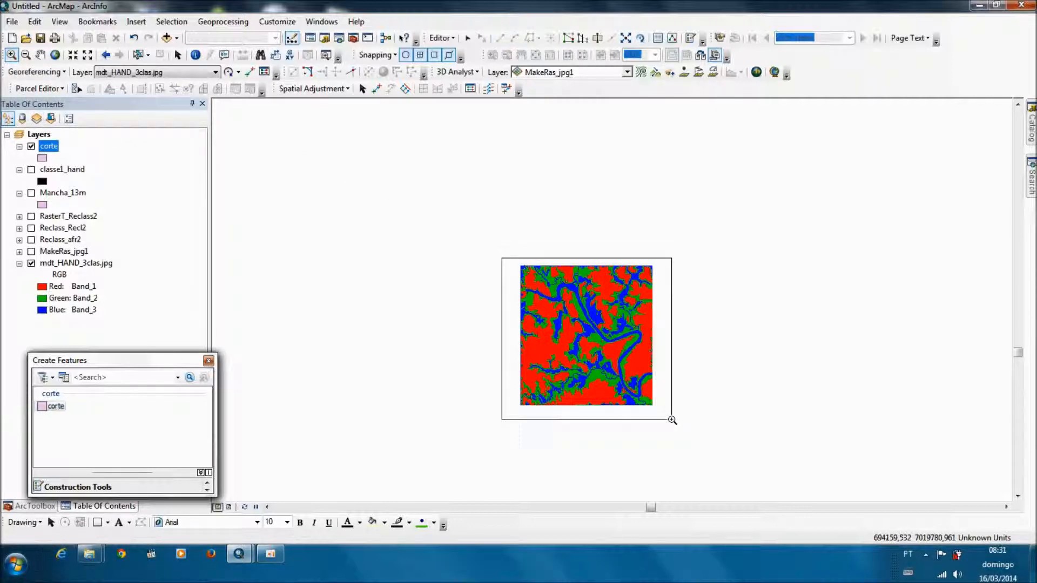
left_click(54, 406)
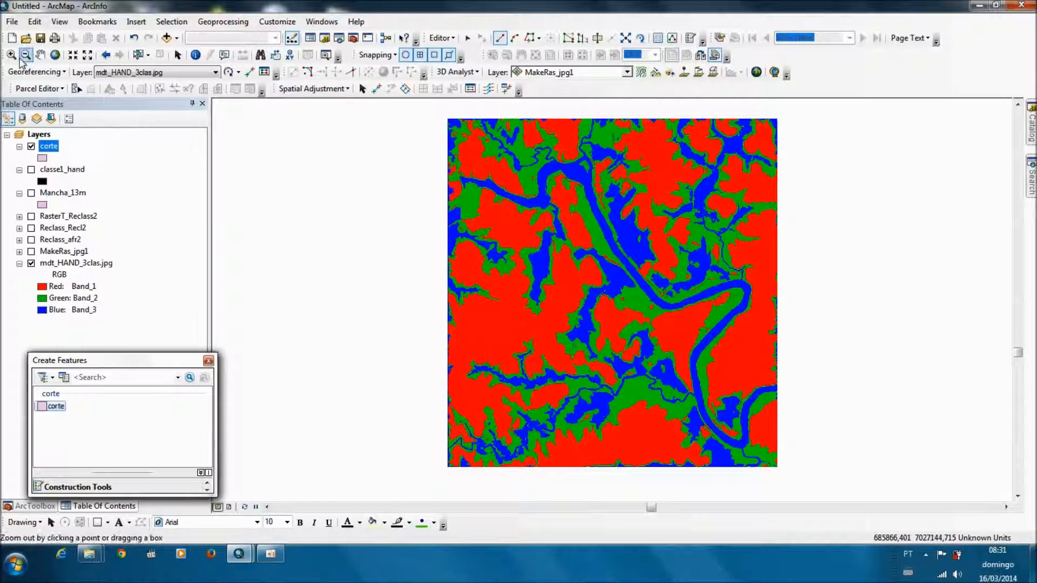
scroll(431, 106, "up", 2)
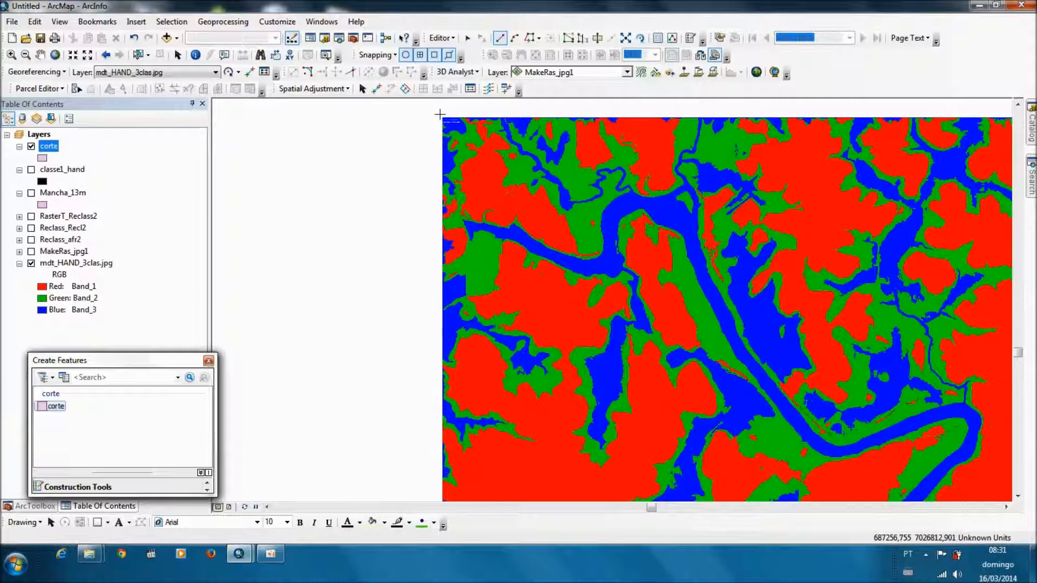
scroll(438, 112, "up", 3)
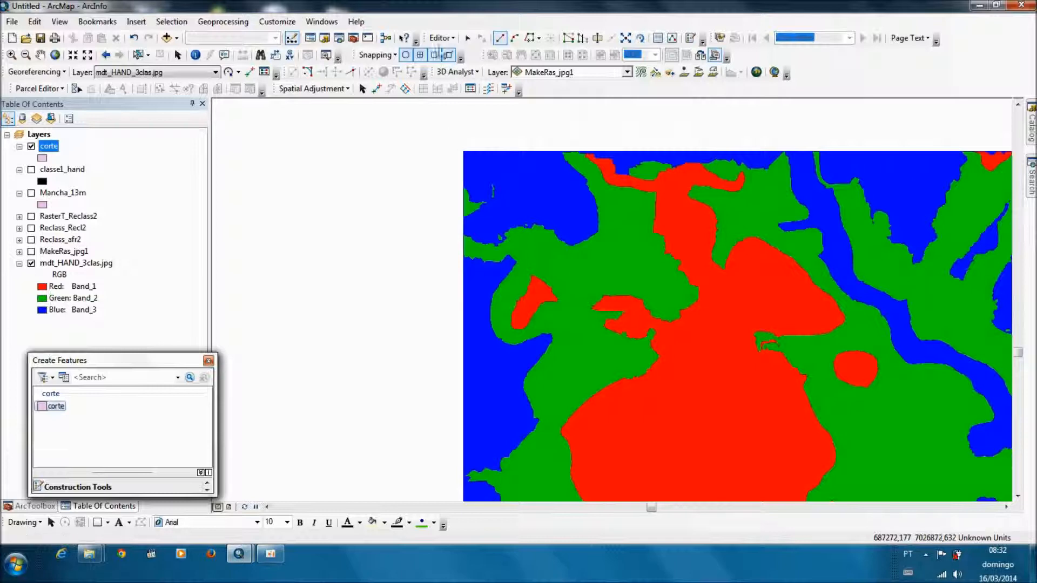
left_click(379, 56)
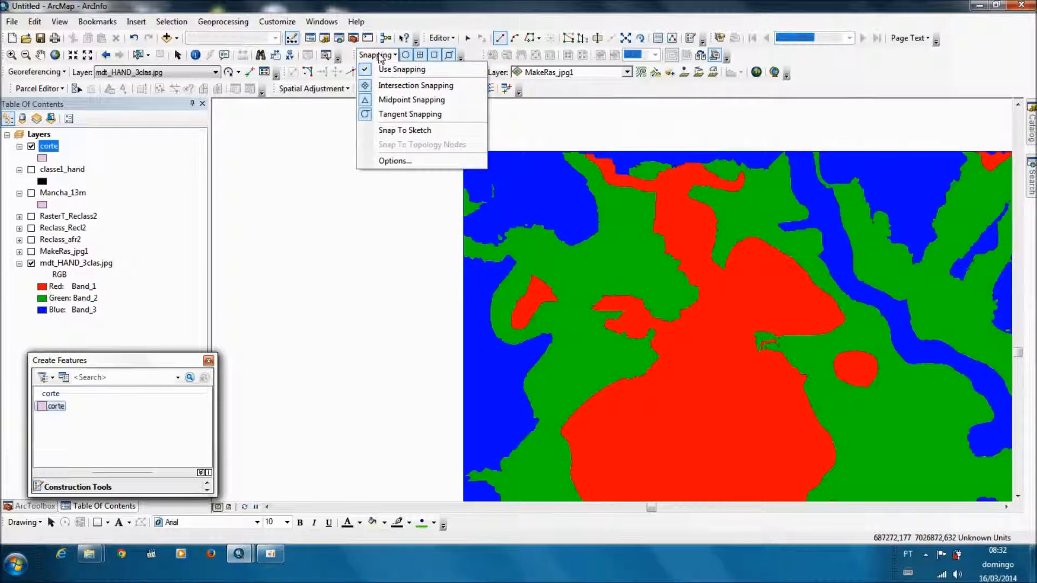
left_click(380, 57)
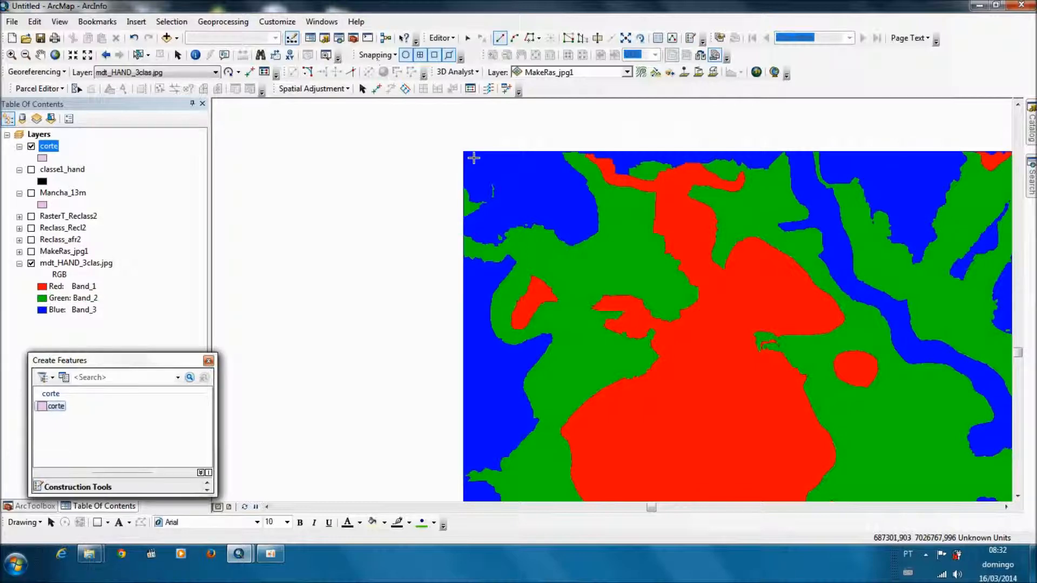
scroll(464, 152, "down", 5)
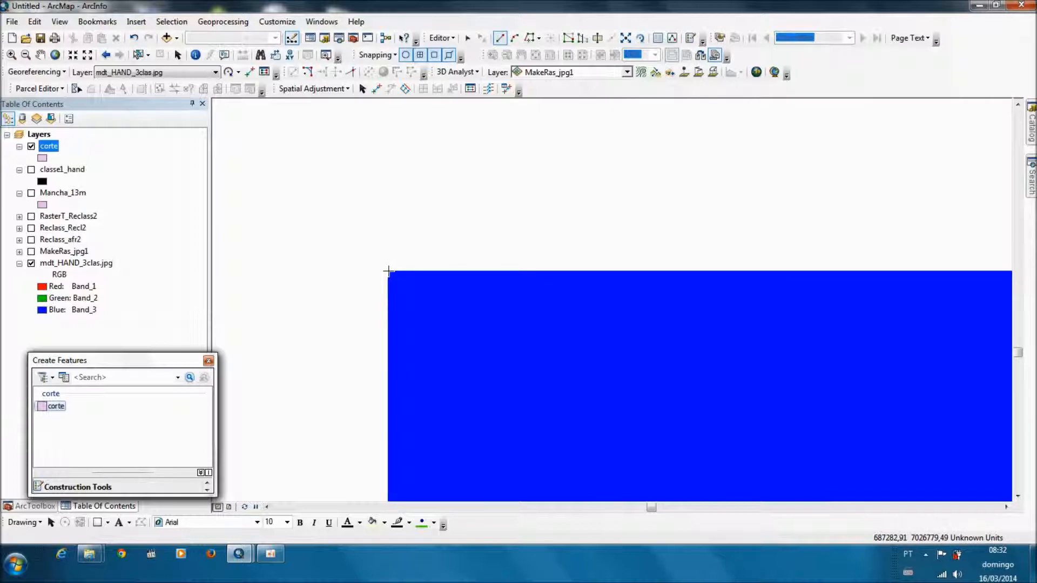
left_click(388, 271)
Step: Constrain the direction of the polygon's first segment, along the raster's upper edge, to 0 degrees
scroll(331, 201, "up", 3)
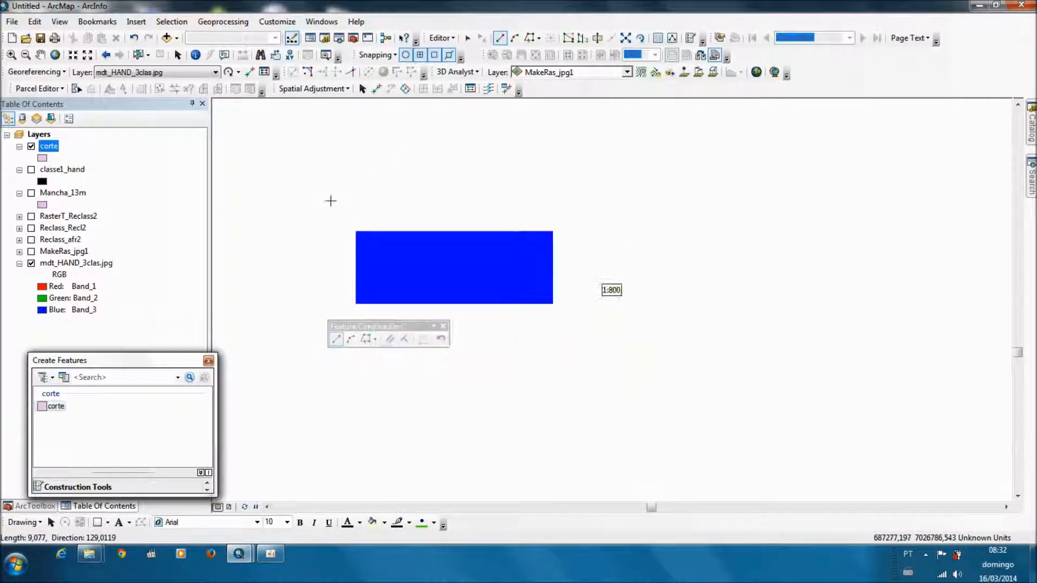
scroll(410, 233, "up", 6)
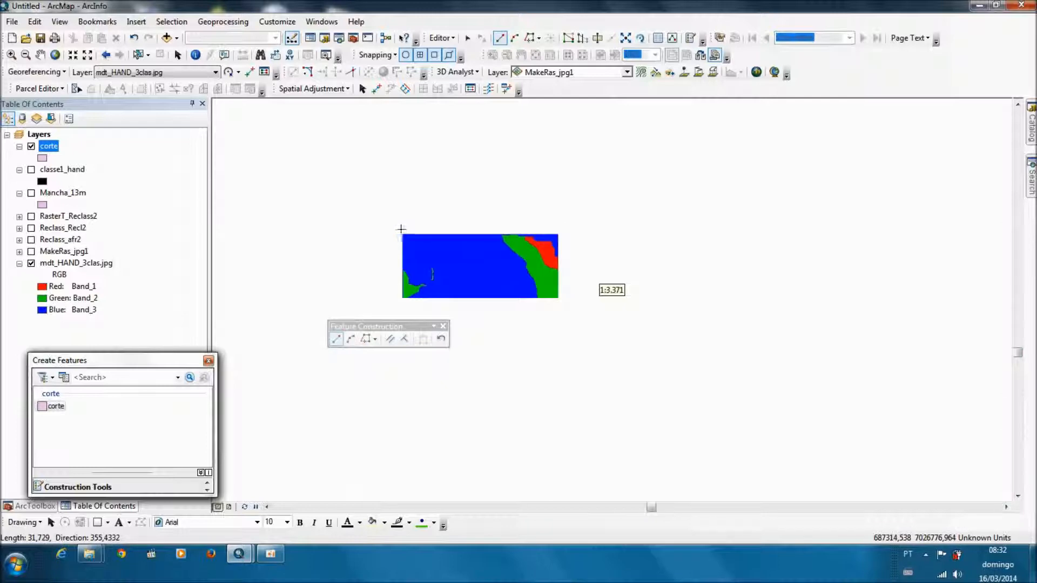
scroll(514, 238, "up", 8)
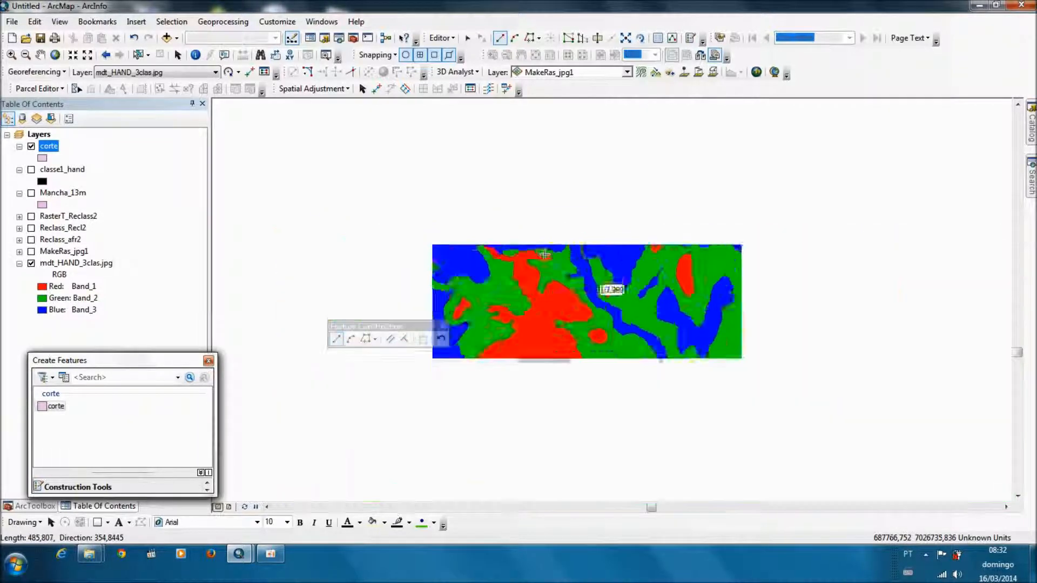
scroll(550, 253, "down", 5)
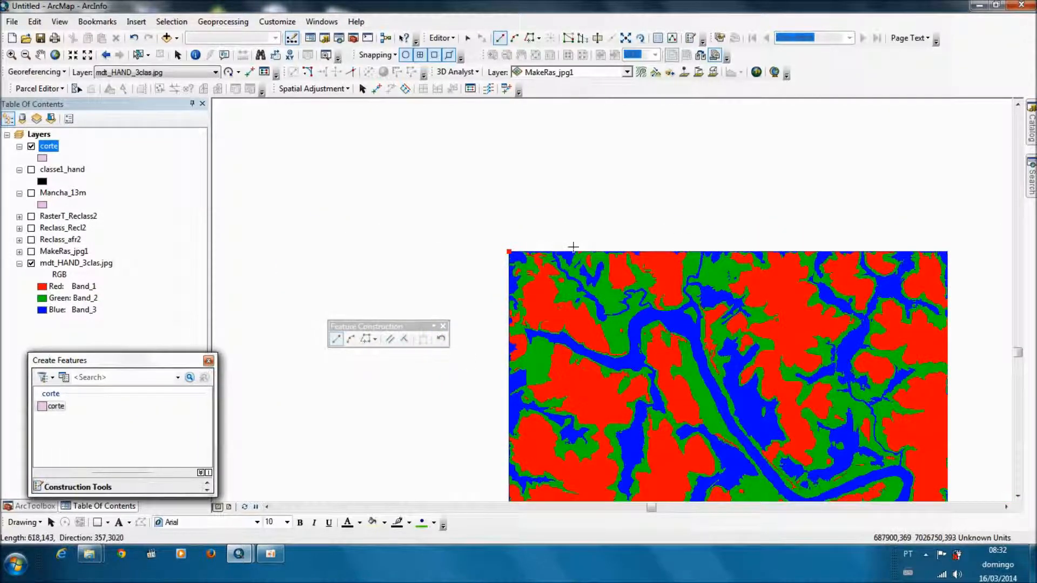
left_click_drag(556, 254, 405, 186)
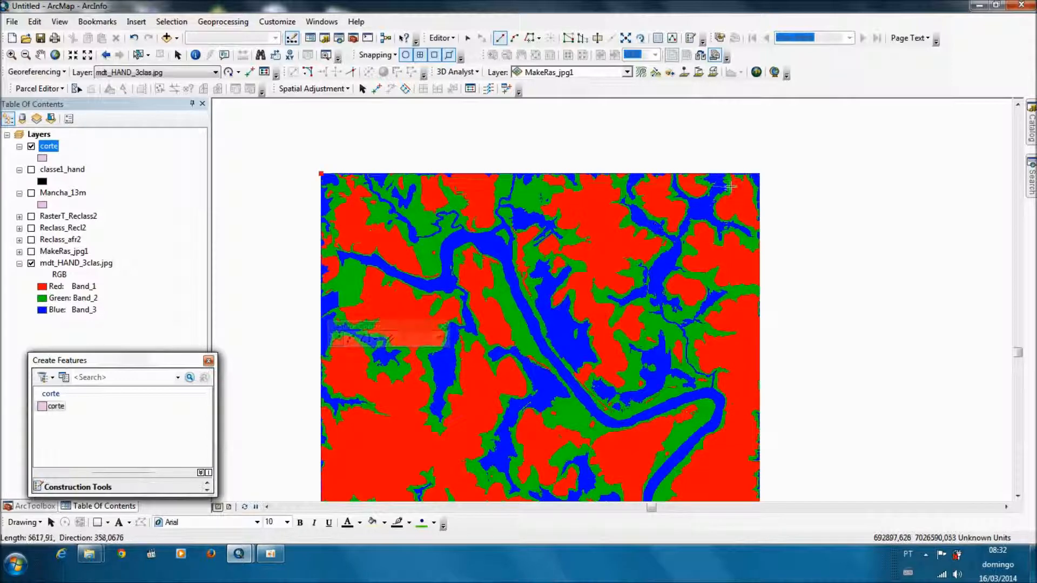
right_click(799, 174)
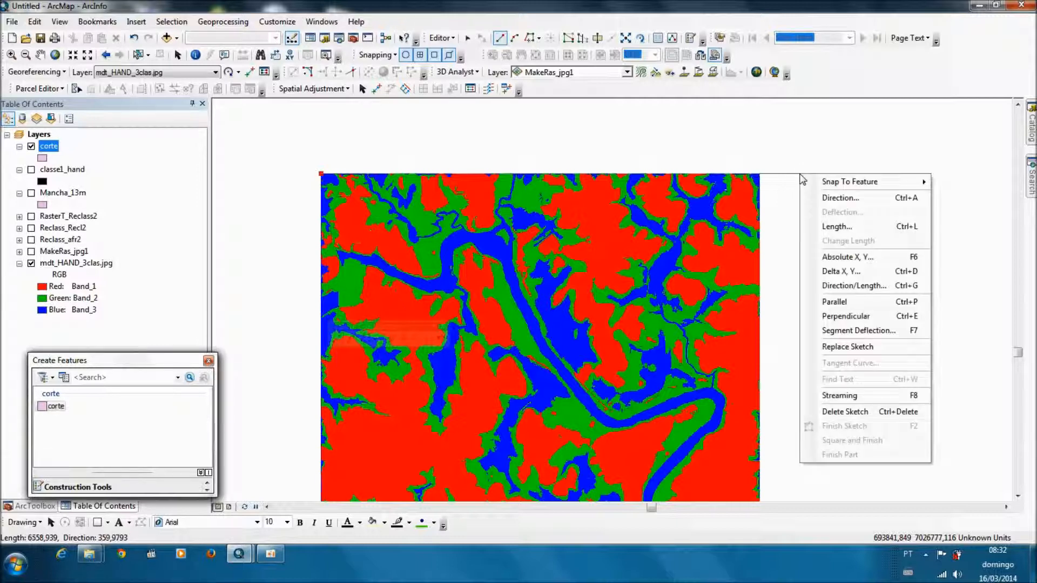
left_click(830, 199)
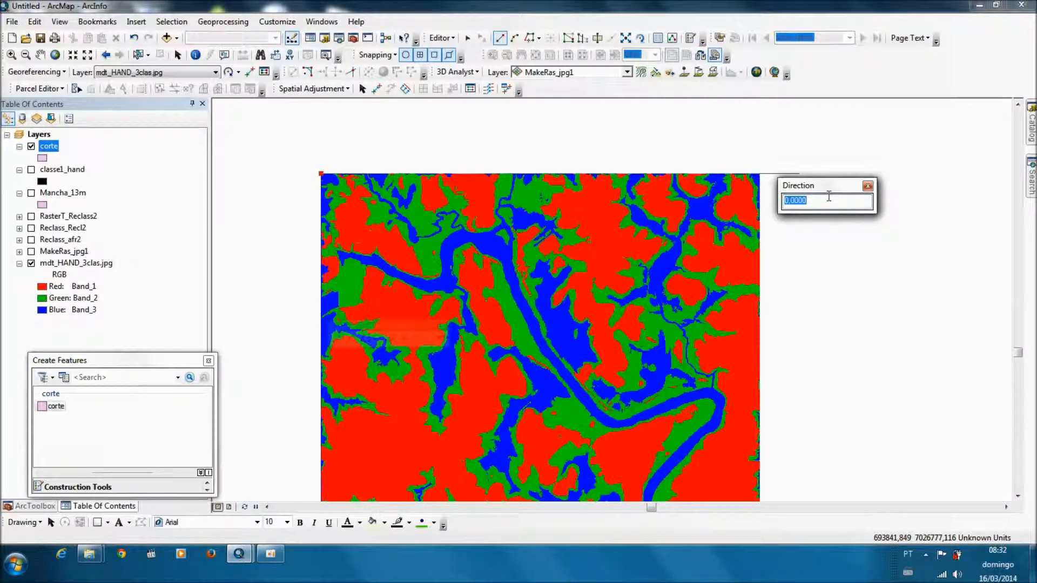
type("0")
key("Return")
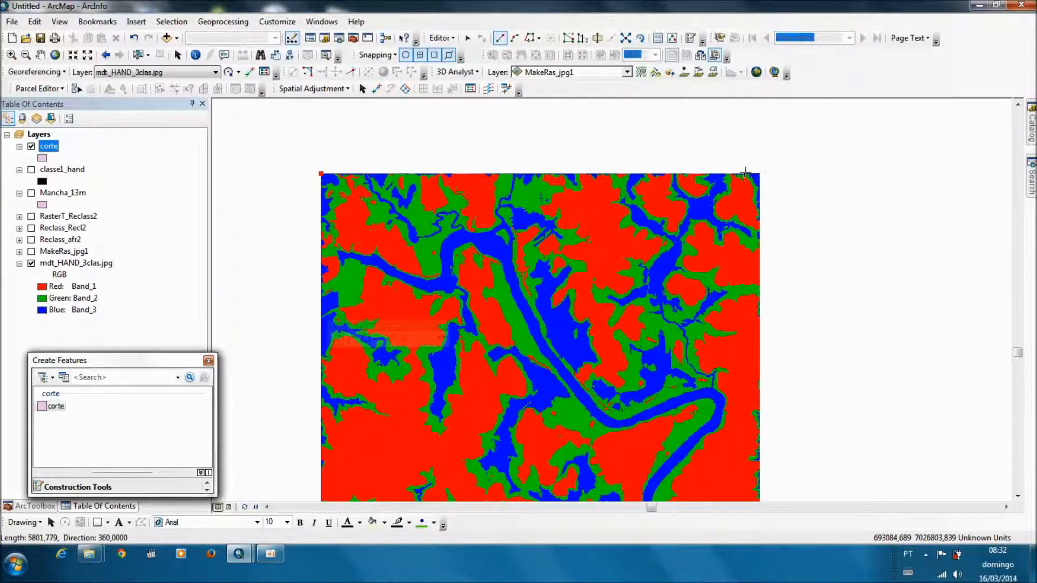
Step: Place the polygon's second vertex exactly on the raster's upper-right corner
scroll(767, 171, "down", 5)
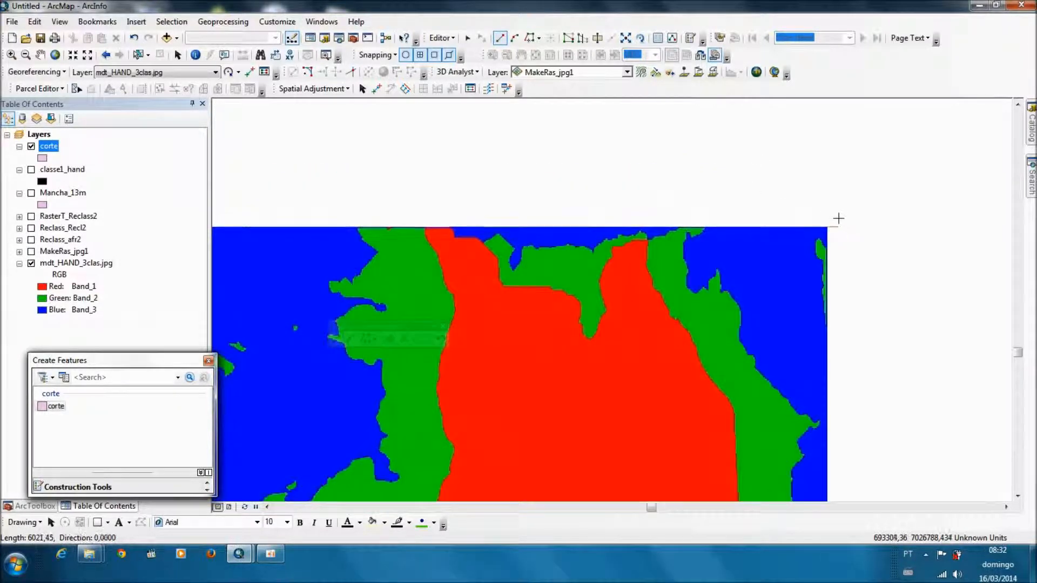
scroll(826, 219, "down", 3)
scroll(826, 227, "down", 4)
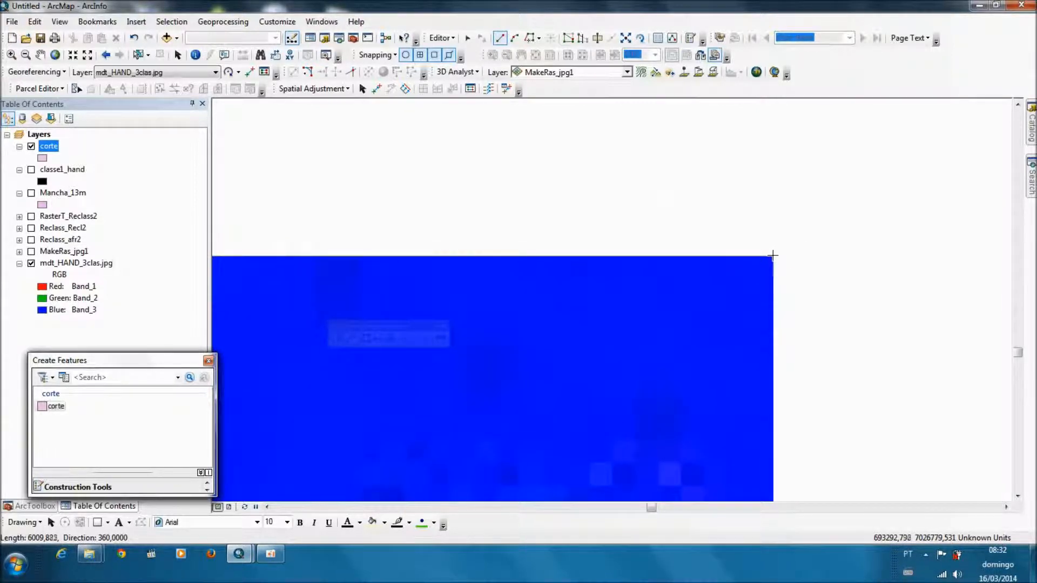
left_click(772, 256)
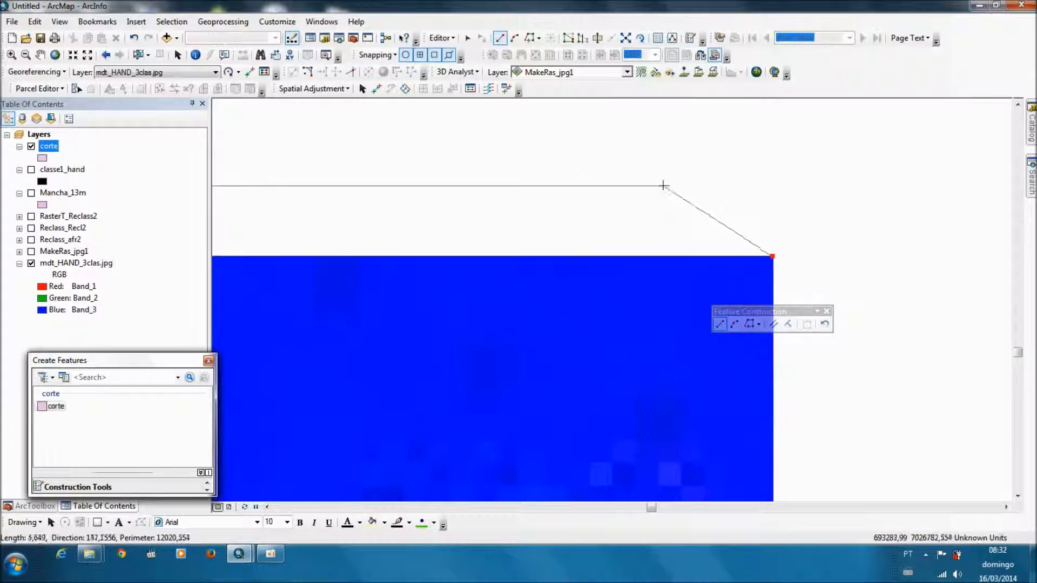
Step: Try to constrain the segment down the raster's right edge with a direction of 0
scroll(792, 225, "up", 6)
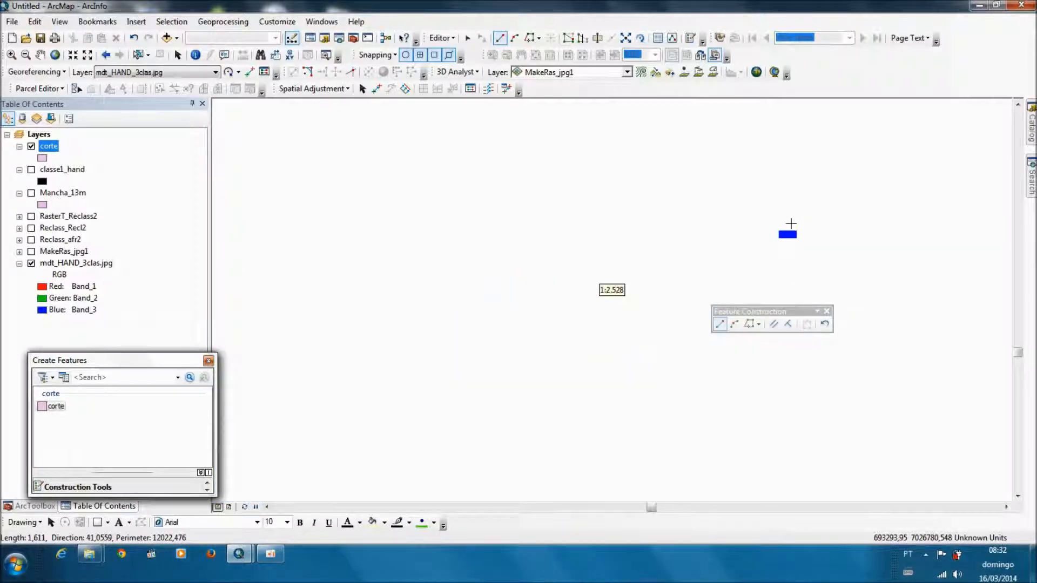
scroll(771, 220, "up", 5)
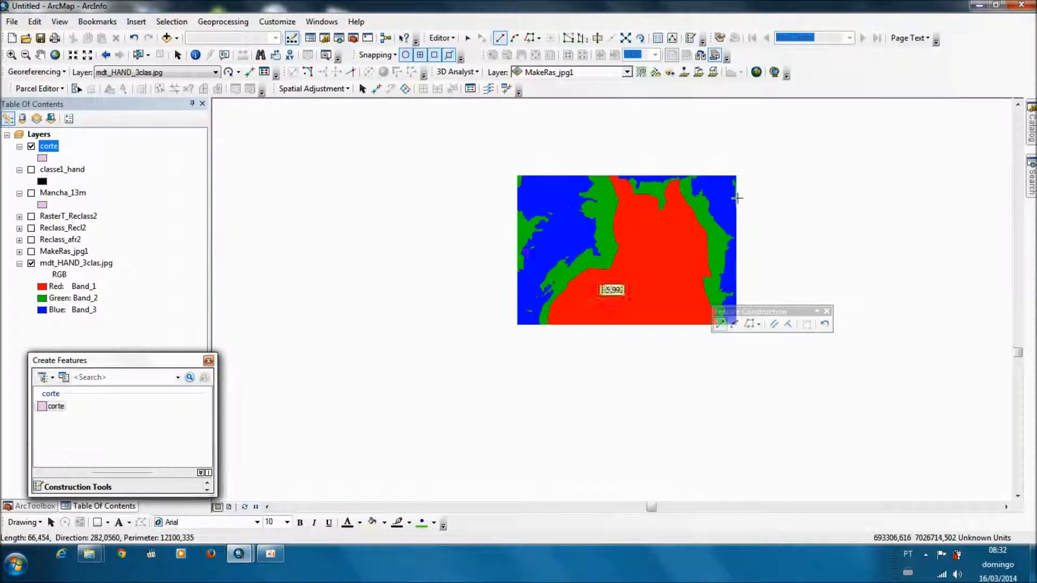
scroll(734, 233, "down", 5)
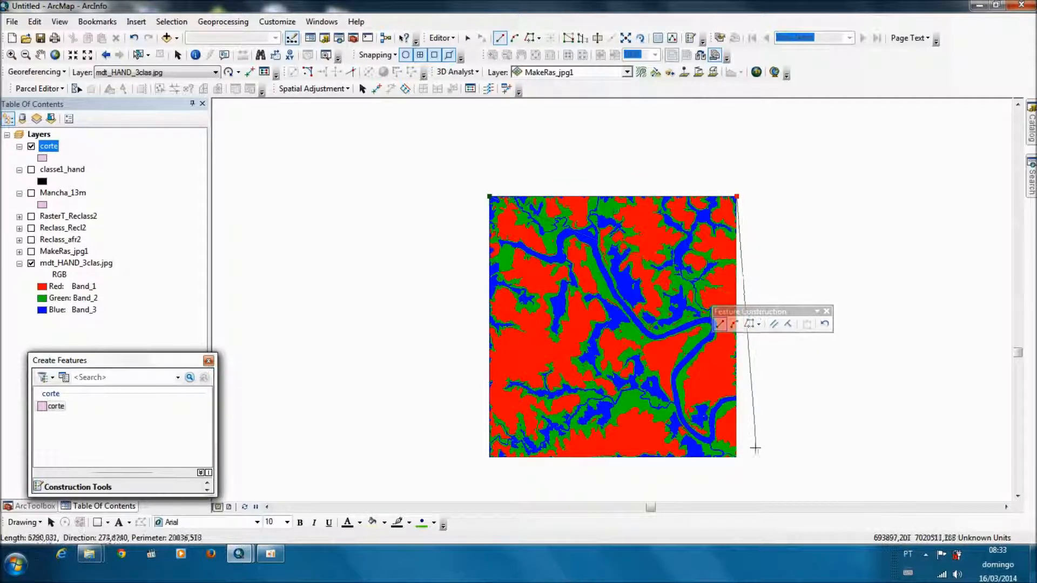
scroll(751, 453, "down", 2)
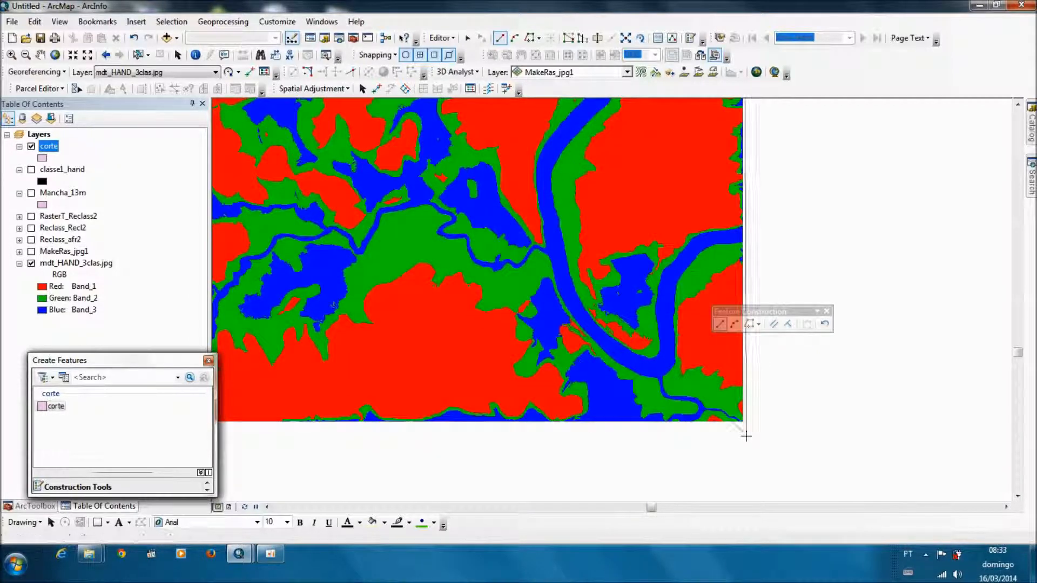
right_click(743, 439)
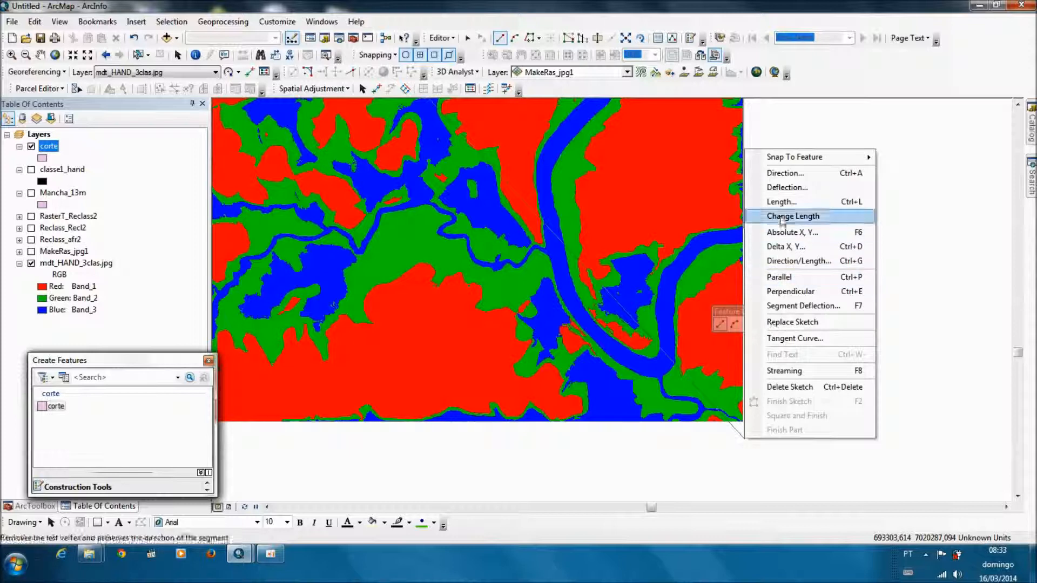
left_click(781, 175)
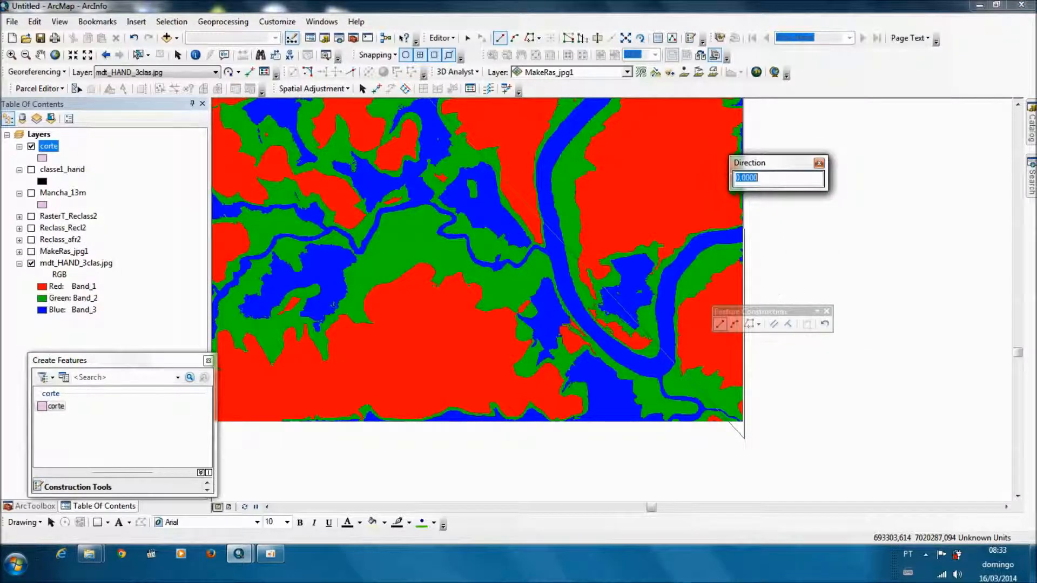
key("Return")
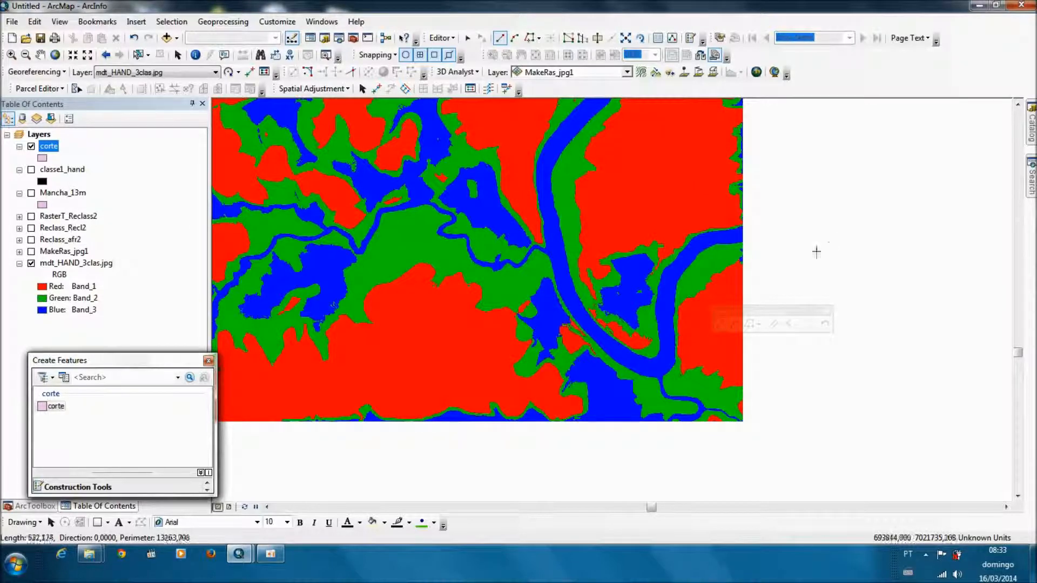
Step: Constrain the direction of the segment running down the raster's right edge to 270 degrees
scroll(813, 168, "up", 5)
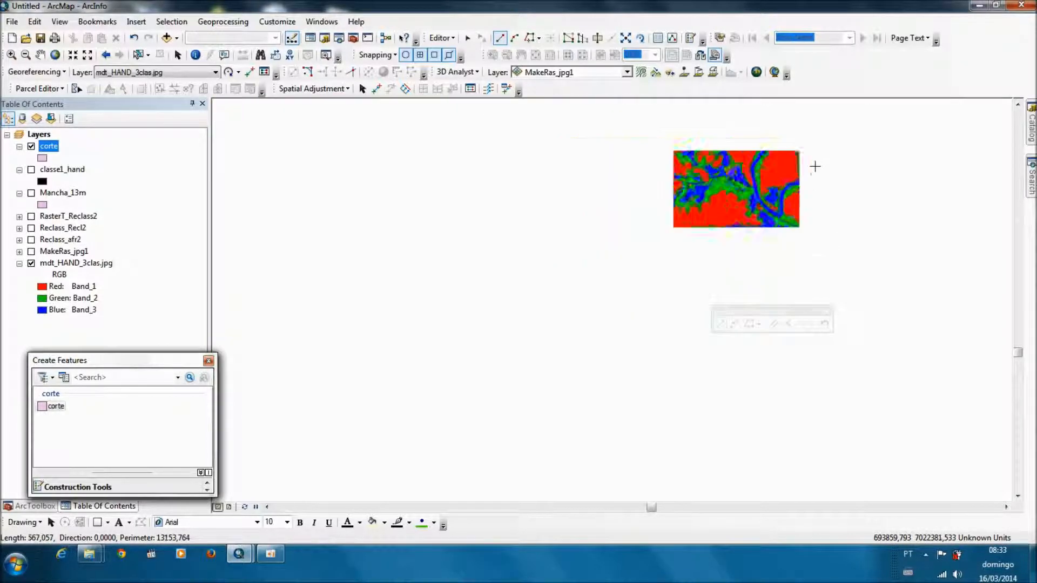
left_click_drag(831, 230, 736, 294)
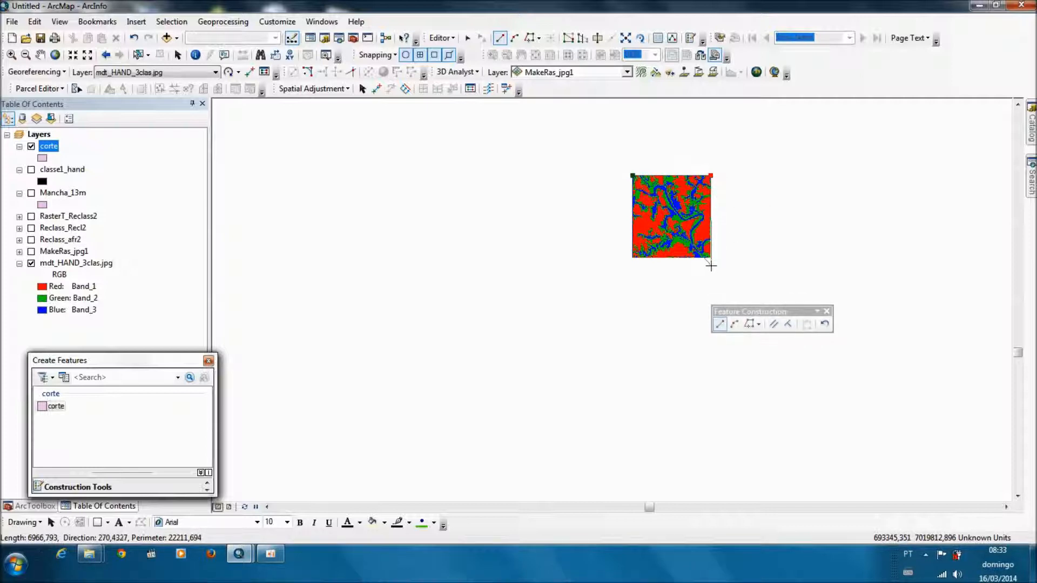
right_click(708, 264)
left_click(728, 276)
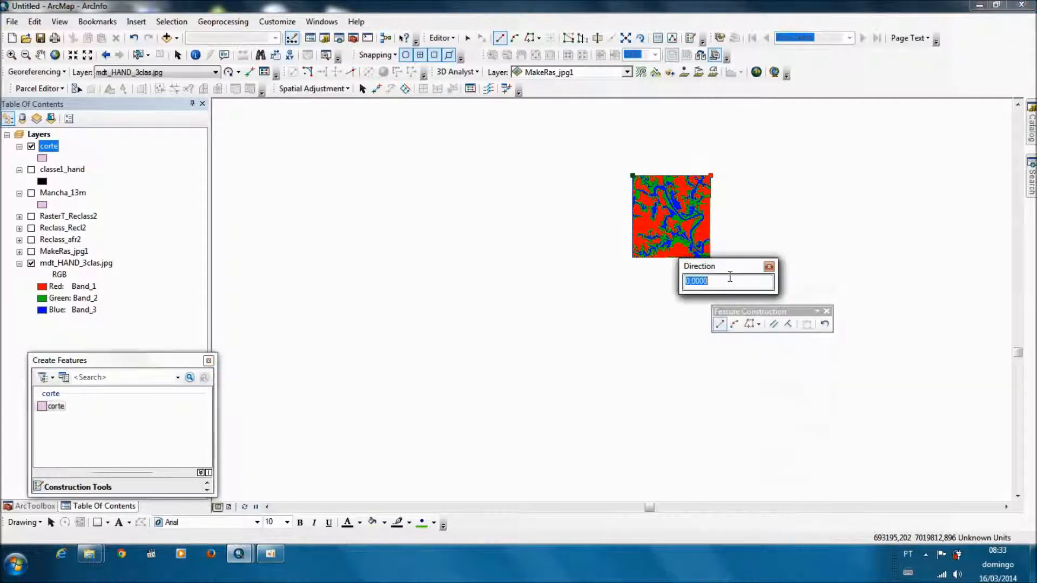
type("270")
key("Return")
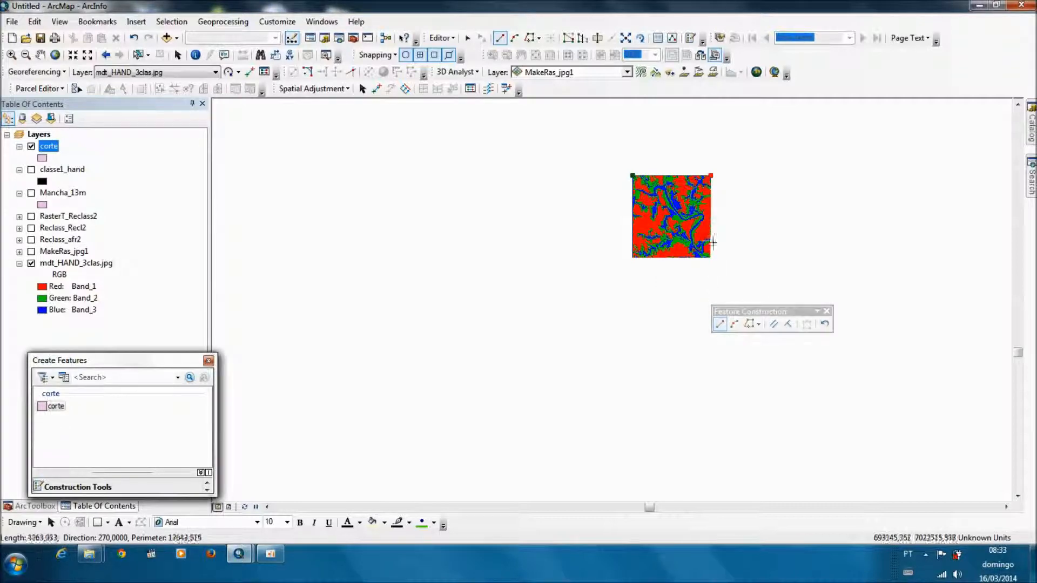
Step: Place the polygon's third vertex exactly on the raster's lower-right corner
scroll(713, 254, "up", 5)
scroll(668, 207, "up", 5)
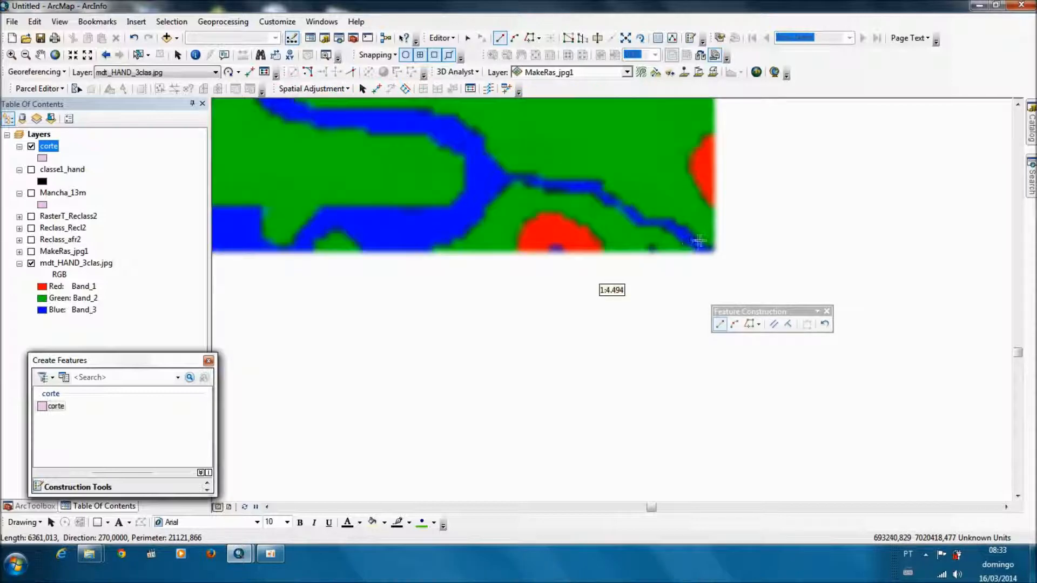
scroll(718, 253, "up", 4)
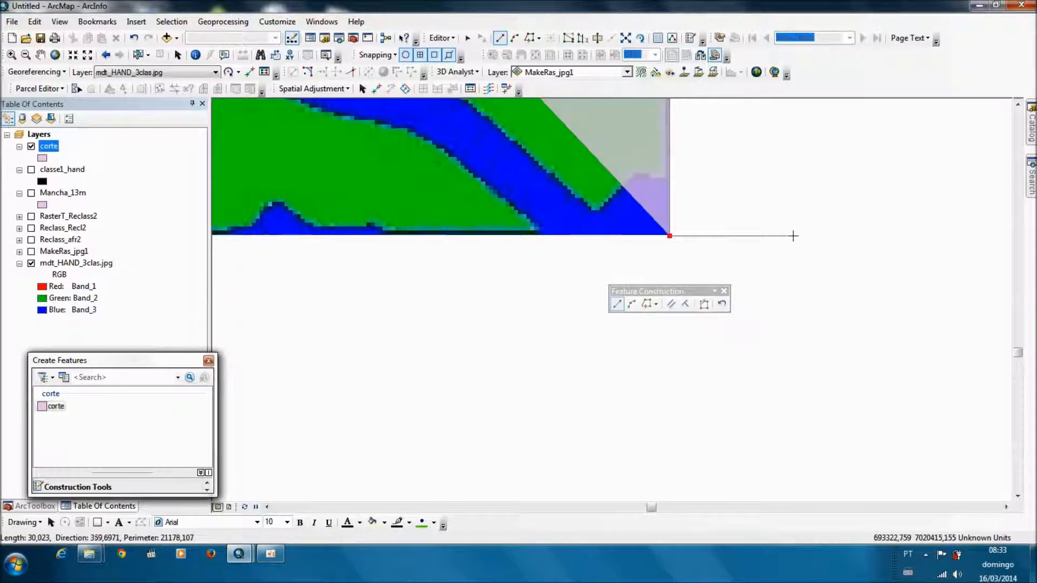
Step: Constrain the direction of the segment running along the raster's lower edge to 180 degrees
scroll(795, 235, "down", 5)
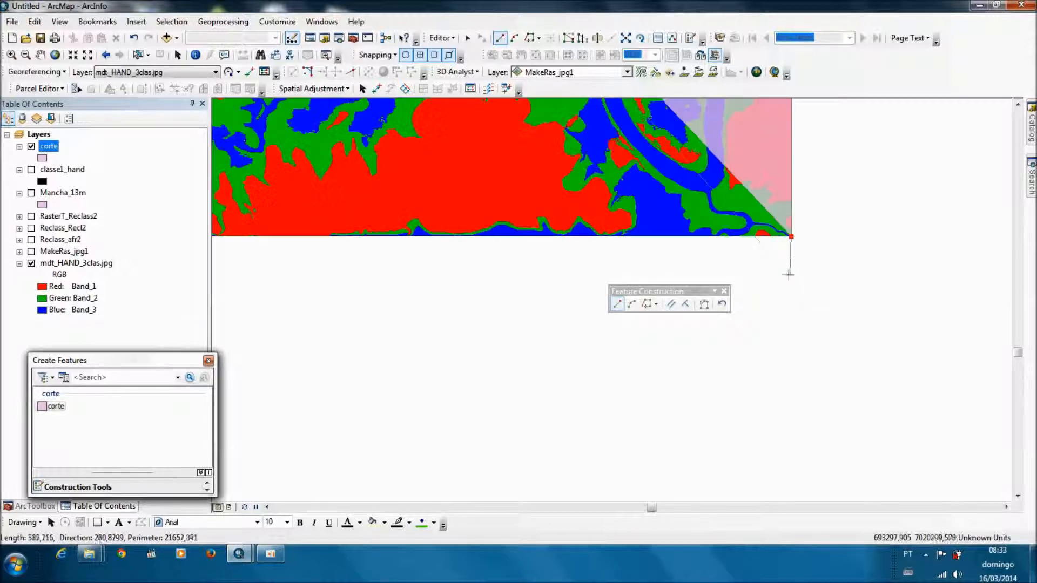
scroll(588, 278, "down", 7)
scroll(741, 279, "up", 4)
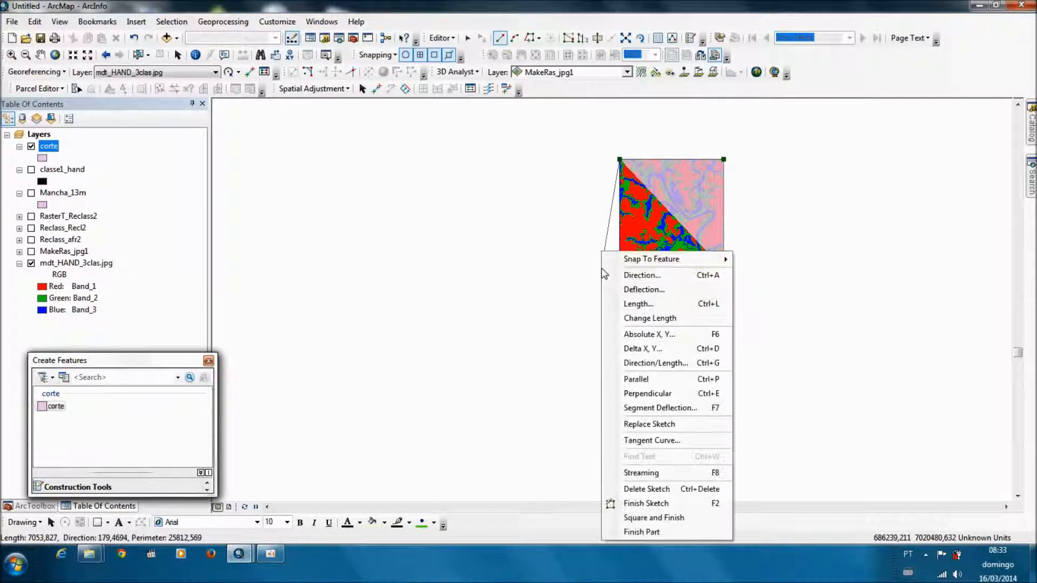
right_click(603, 252)
left_click(619, 280)
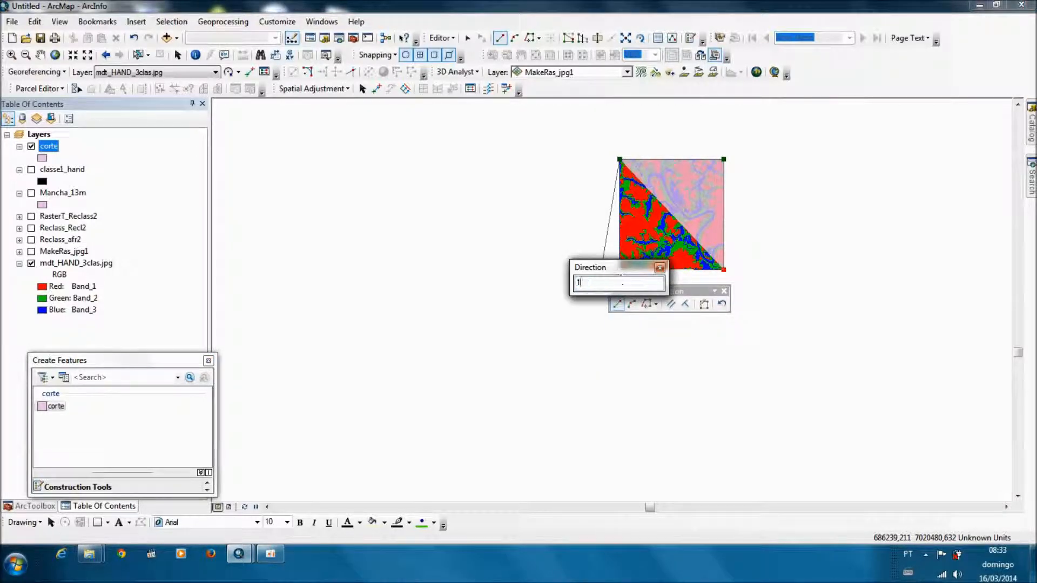
key("Return")
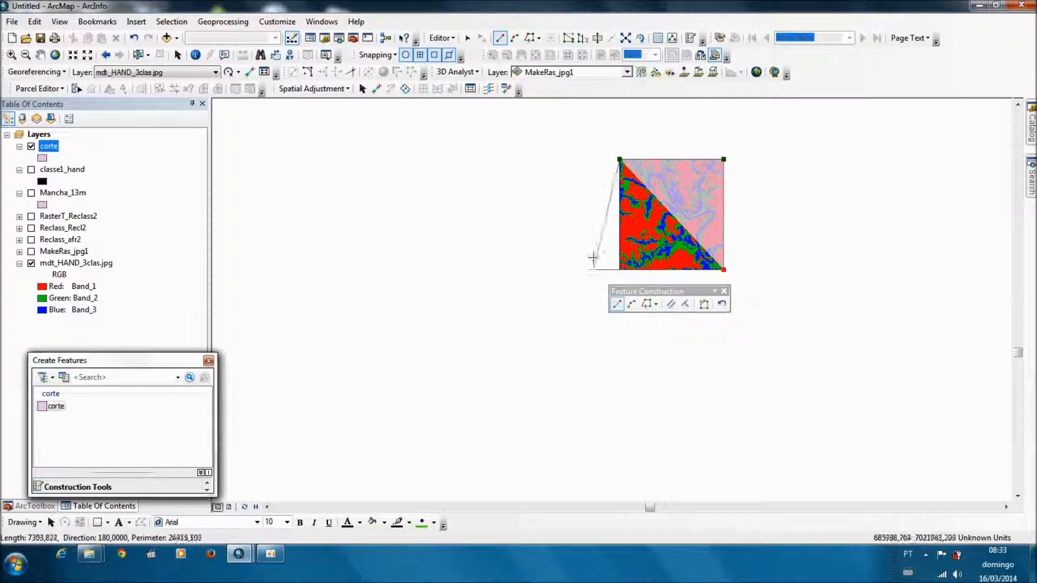
Step: Place the polygon's fourth vertex exactly on the raster's lower-left corner
scroll(614, 270, "down", 2)
scroll(614, 270, "down", 3)
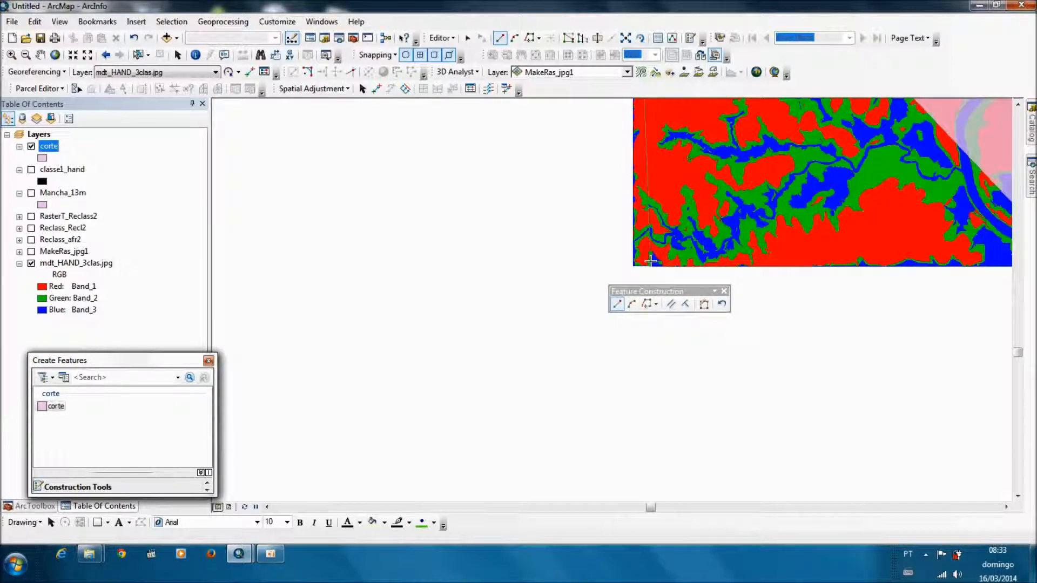
scroll(565, 297, "down", 2)
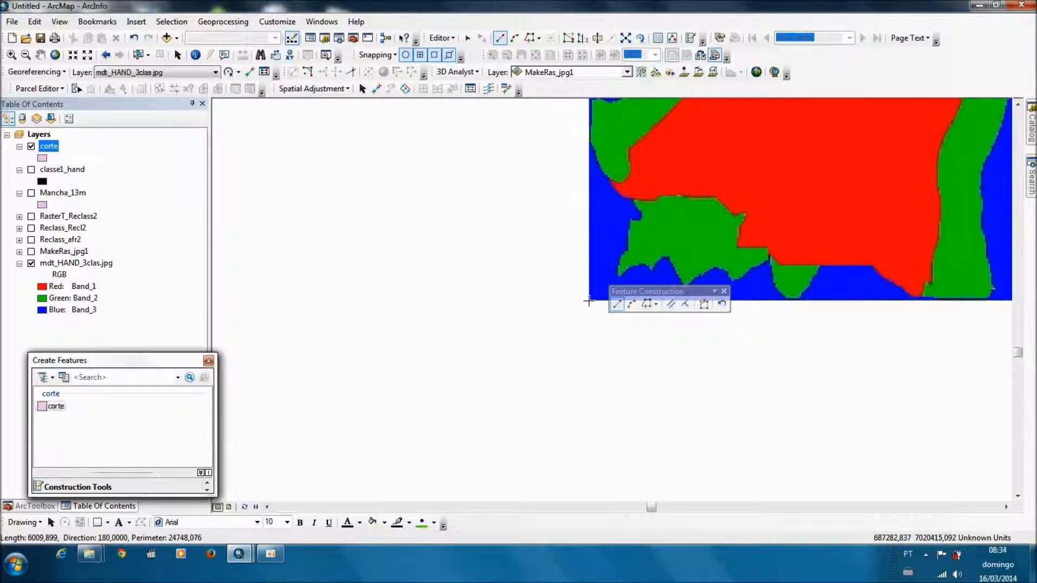
Step: Finish the sketch so the four corner vertices close into the corte polygon
scroll(599, 199, "up", 4)
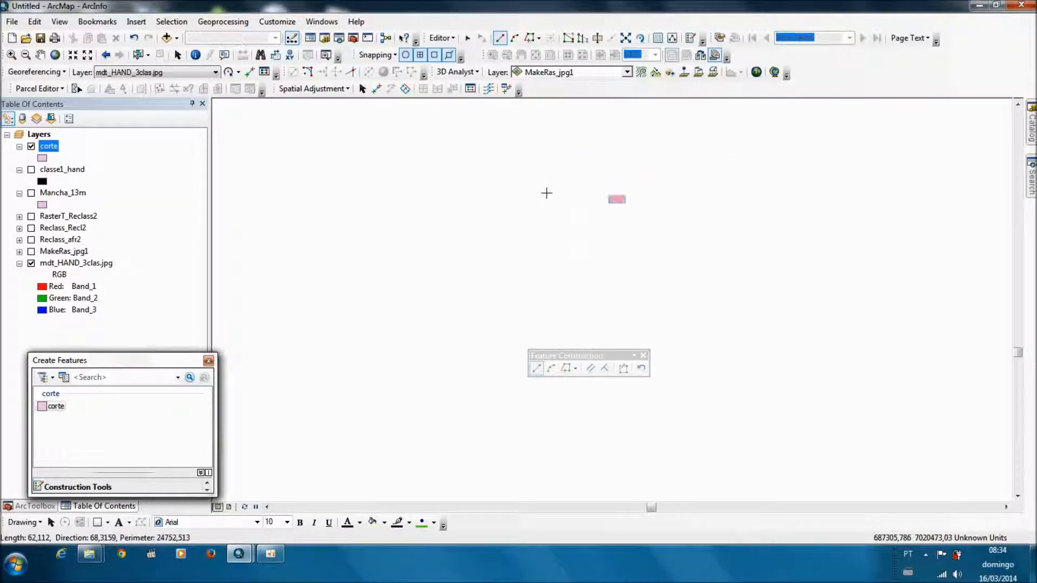
scroll(572, 198, "down", 3)
scroll(666, 249, "up", 1)
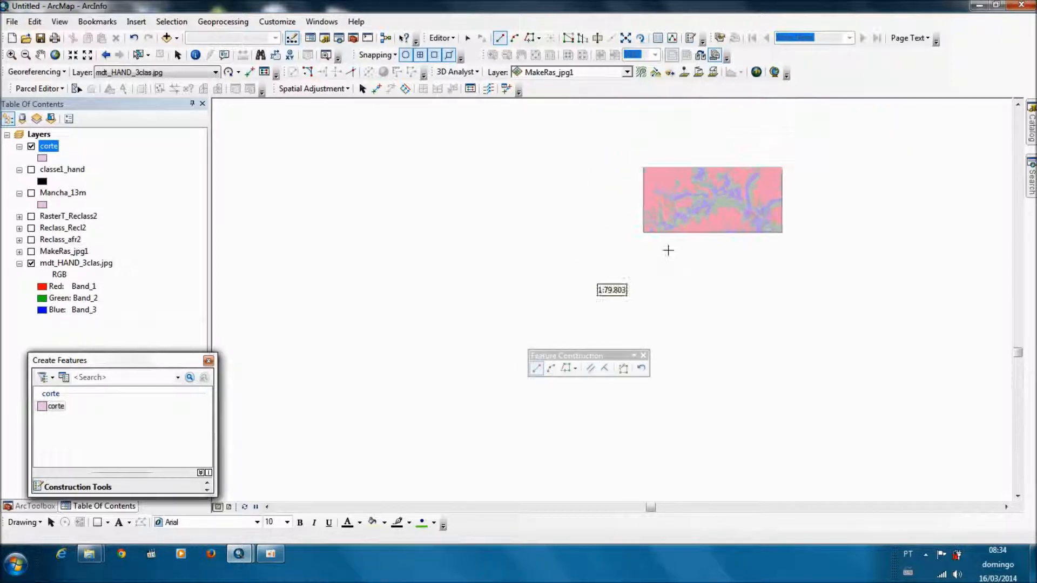
scroll(578, 230, "up", 1)
scroll(583, 341, "down", 1)
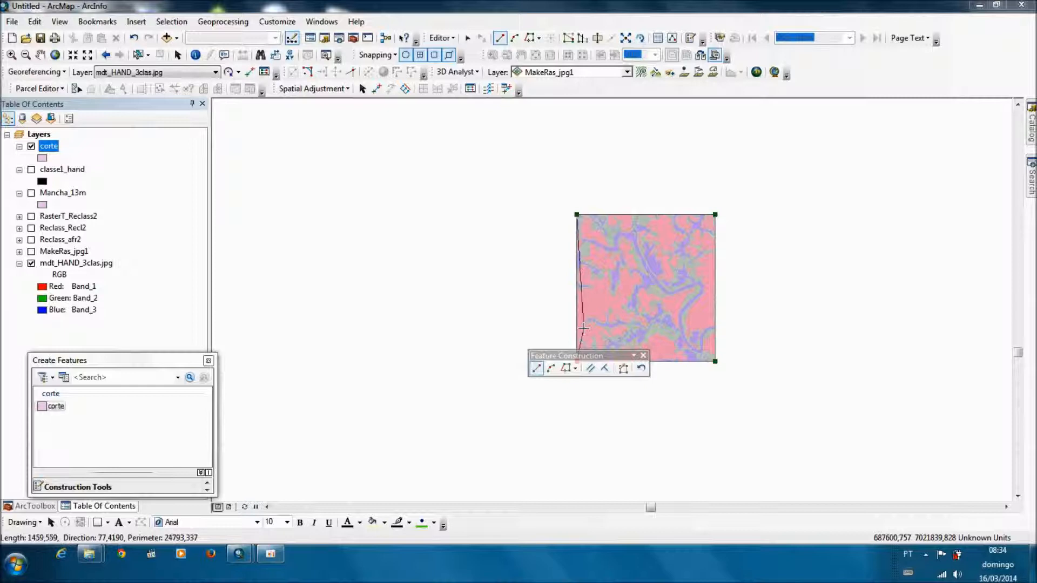
left_click(576, 214)
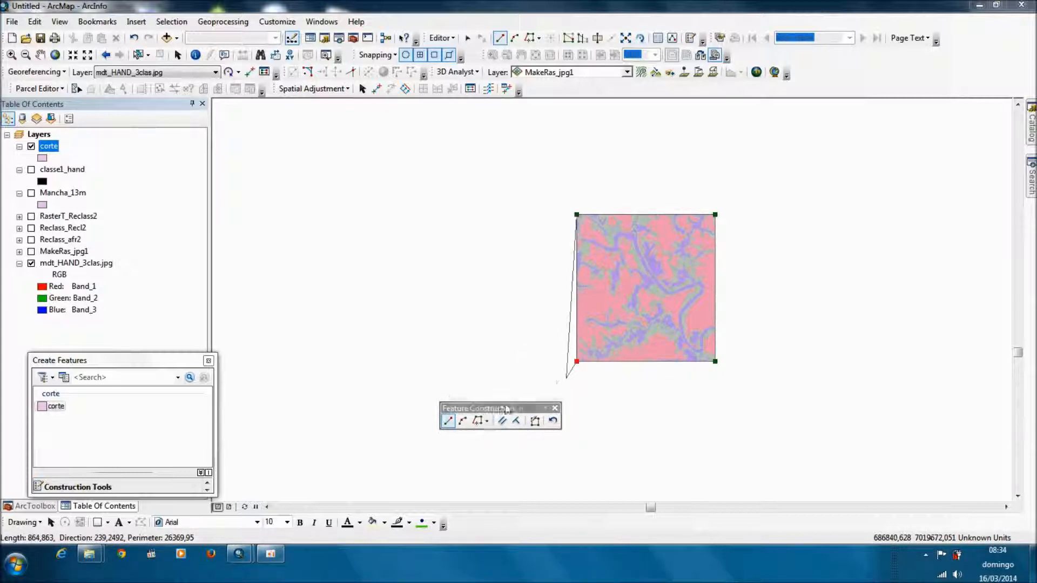
left_click(576, 362)
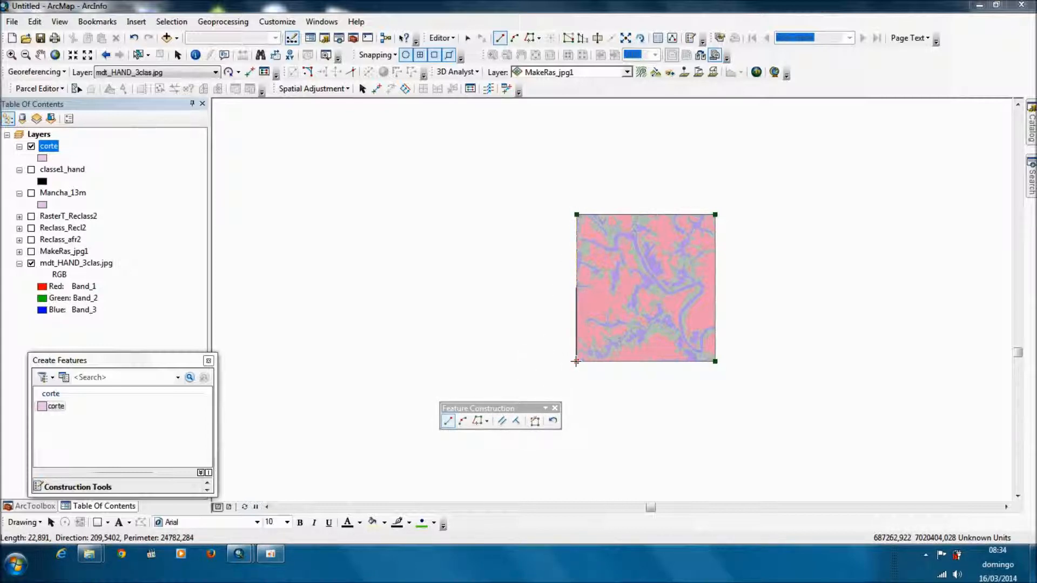
right_click(576, 361)
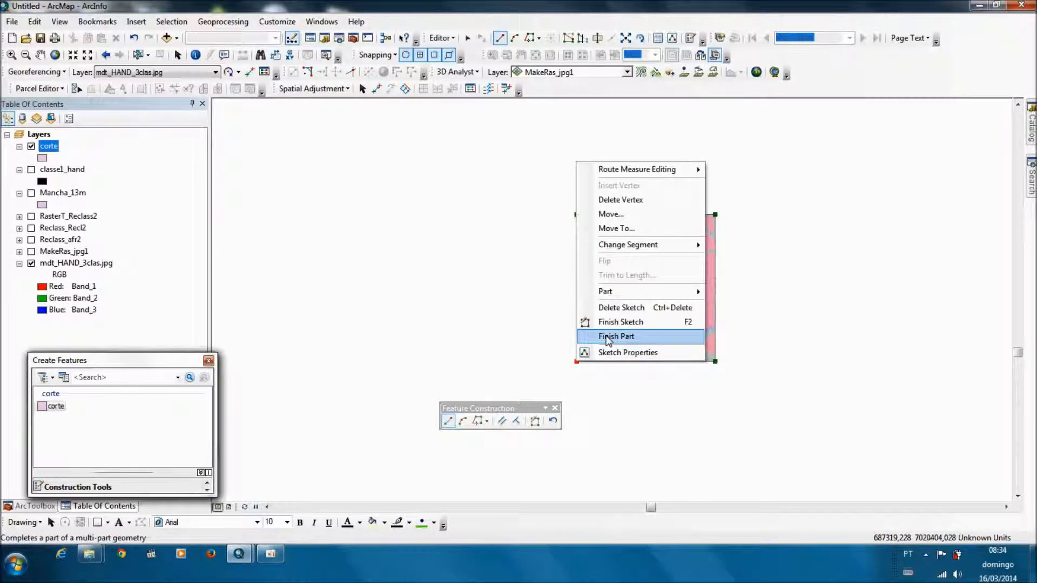
left_click(613, 323)
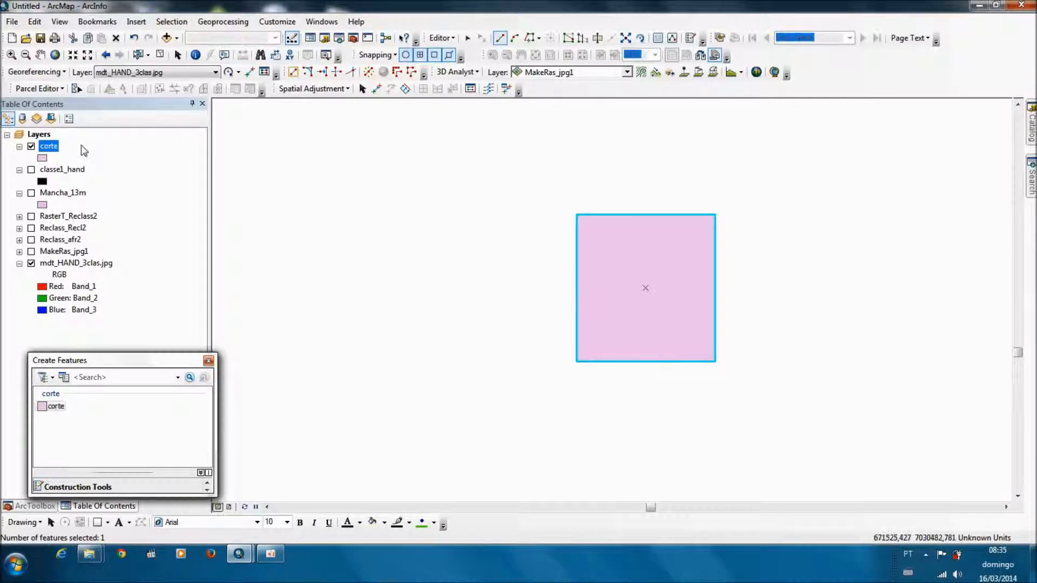
Step: Check the new polygon's record in the attribute table of the corte layer, and close the table
right_click(51, 149)
left_click(86, 183)
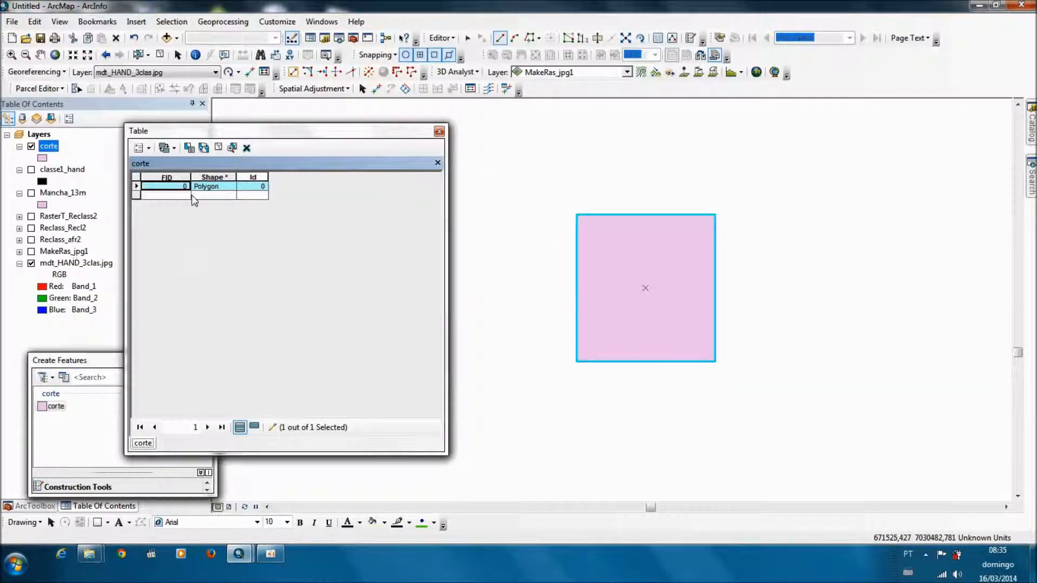
left_click(440, 131)
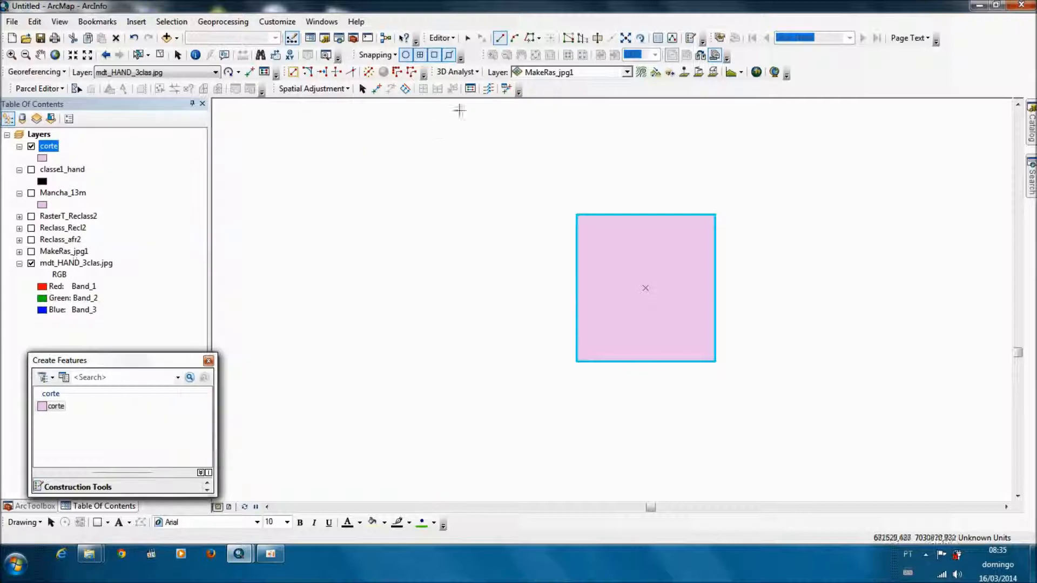
Step: Stop the edit session and save the edits to the corte shapefile
left_click(441, 38)
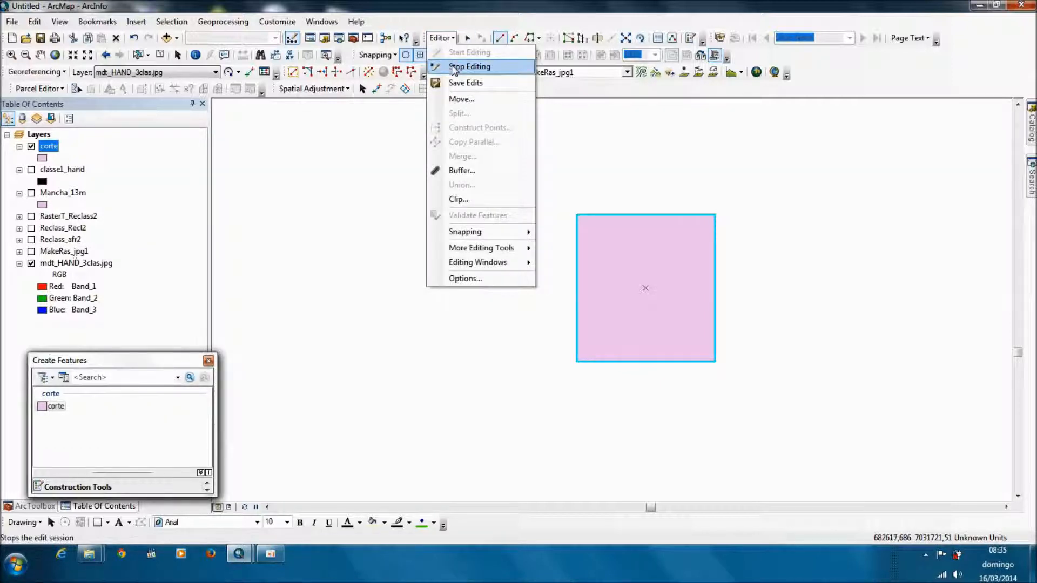
left_click(455, 68)
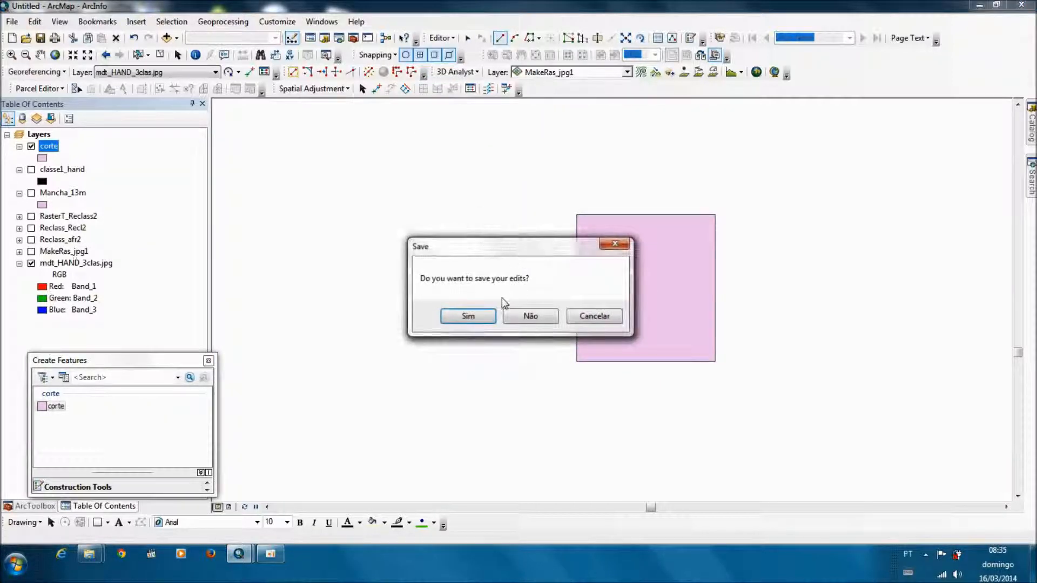
left_click(465, 317)
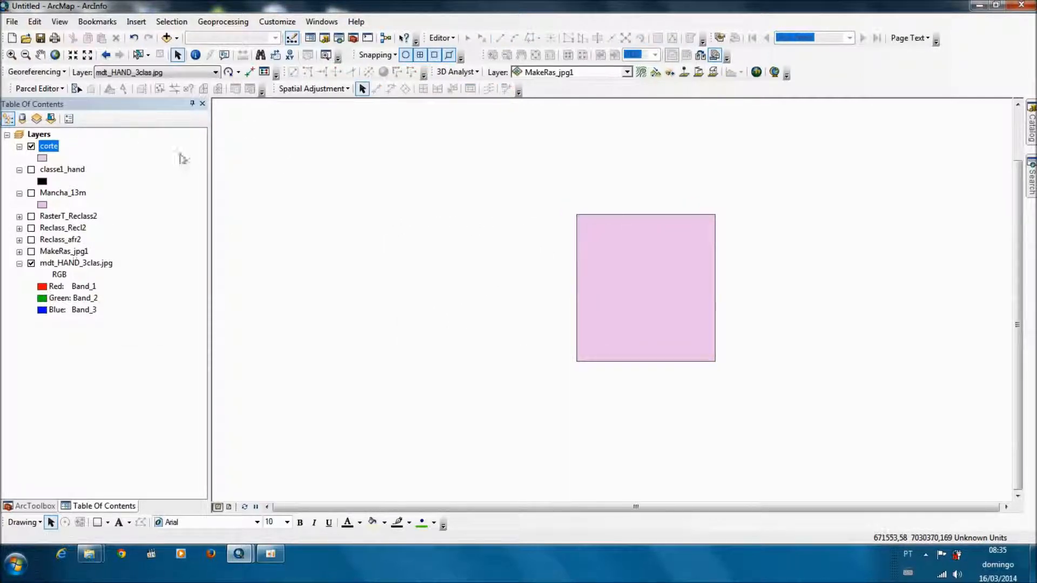
Step: Hide the mdt_HAND_3clas.jpg raster and zoom to the extent of the corte layer
left_click(31, 263)
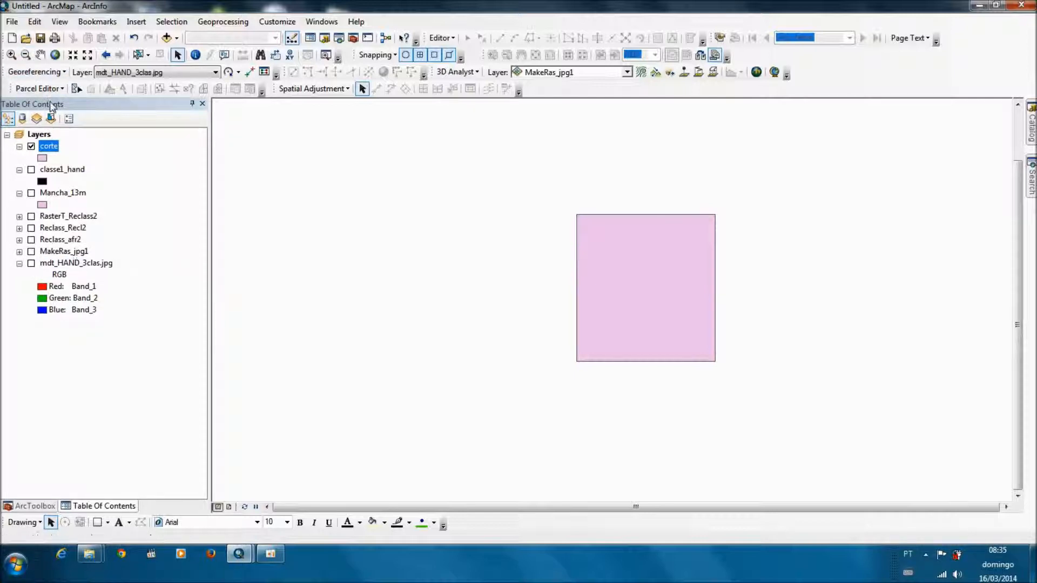
right_click(50, 149)
left_click(76, 211)
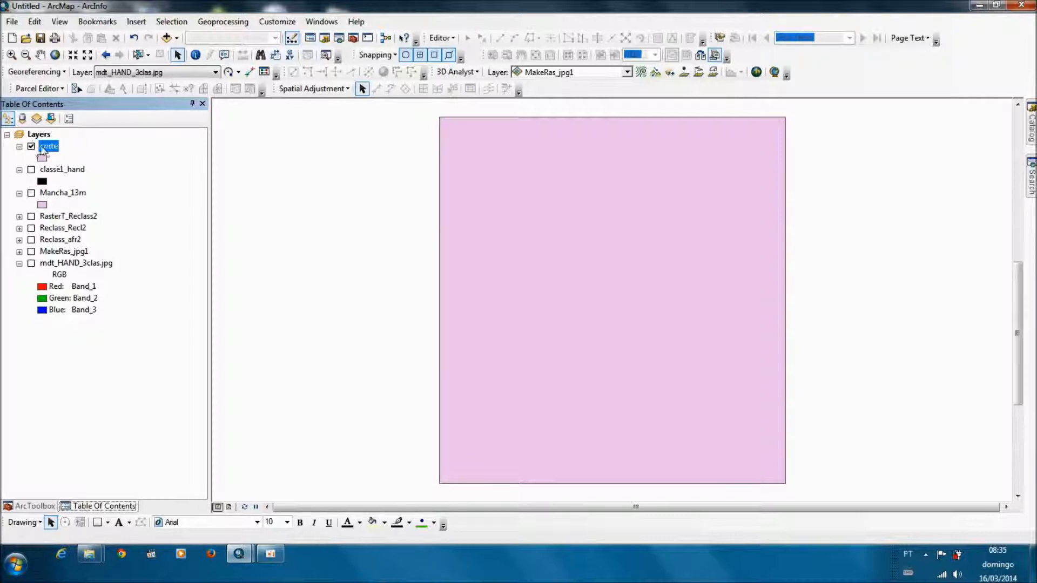
Step: Move the corte layer below Mancha_13m in the layer order and make Mancha_13m visible
left_click_drag(46, 151, 41, 205)
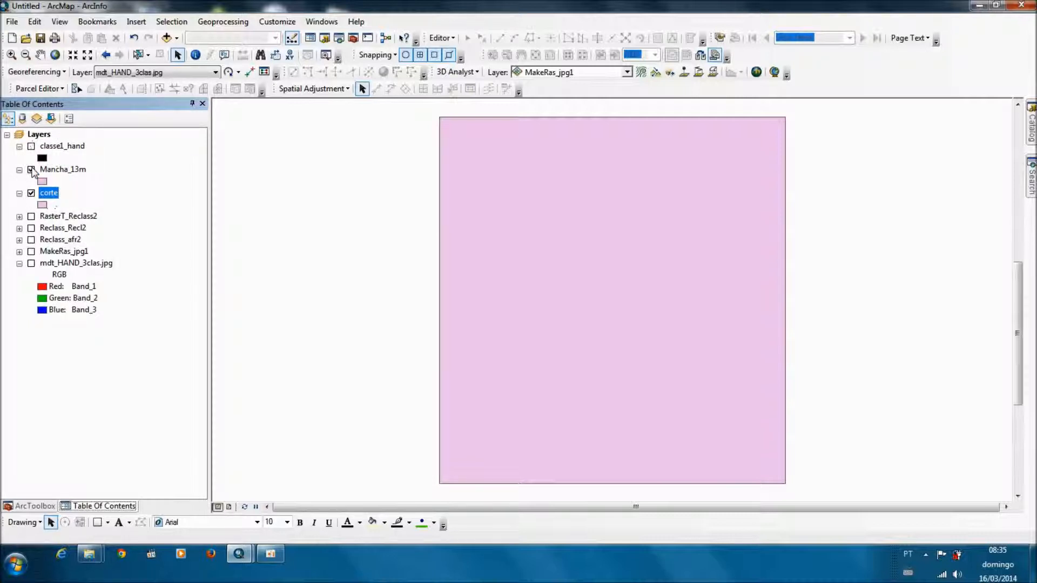
left_click(31, 170)
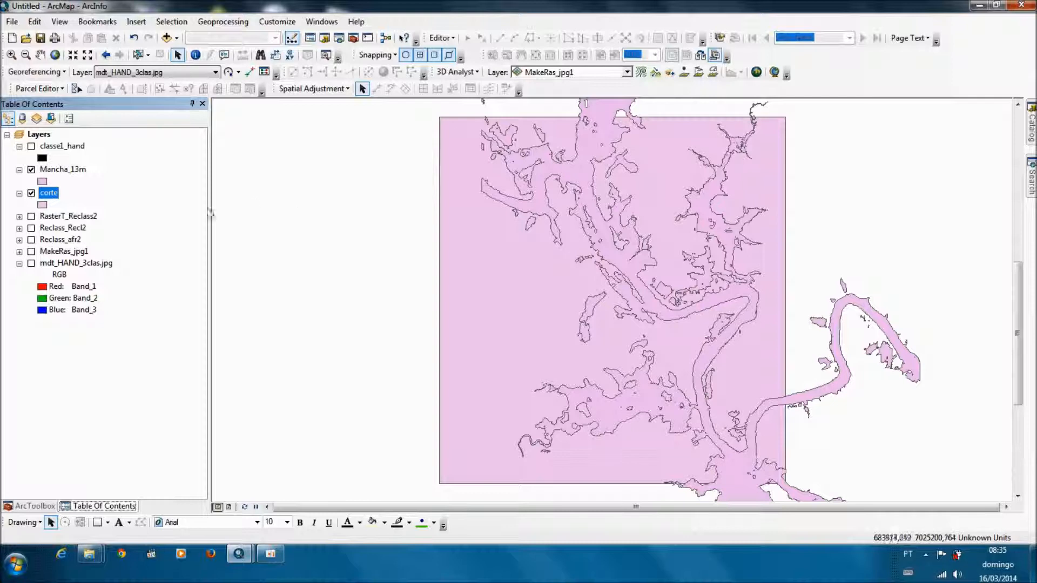
Step: Set up the Clip geoprocessing tool with Mancha_13m as input features and corte as clip features
left_click(227, 23)
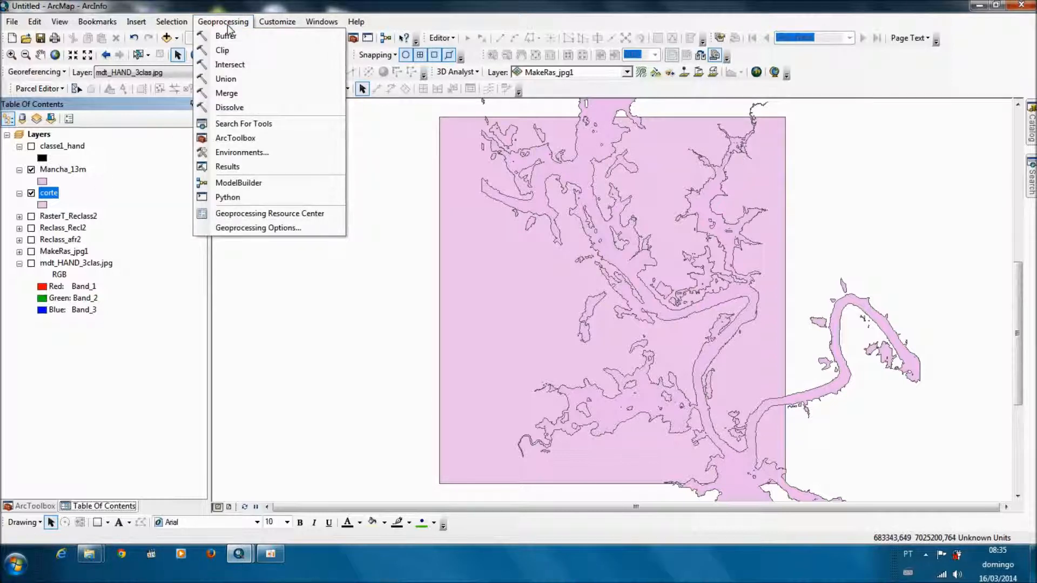
left_click(220, 51)
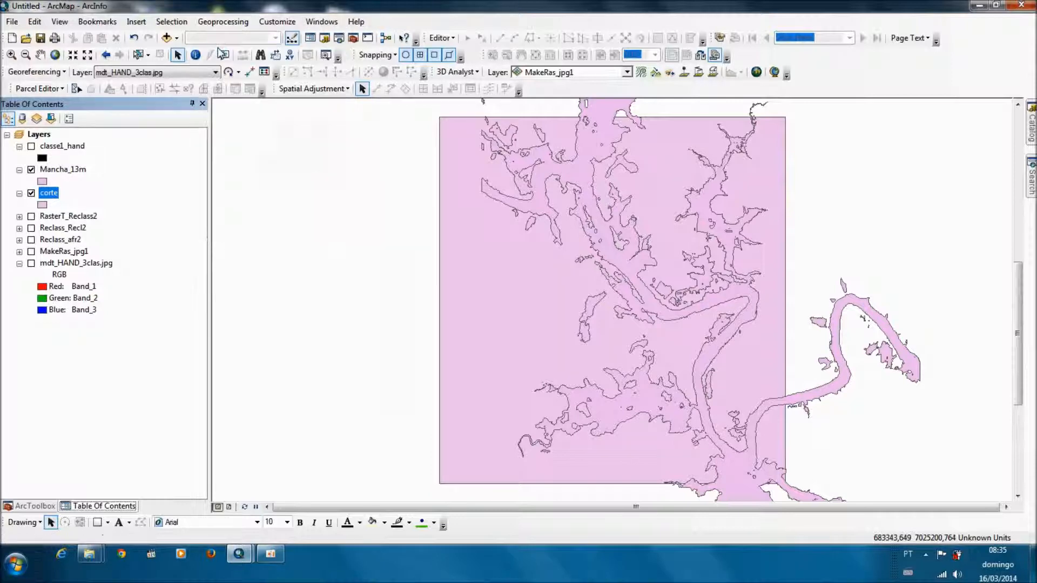
left_click_drag(708, 170, 707, 270)
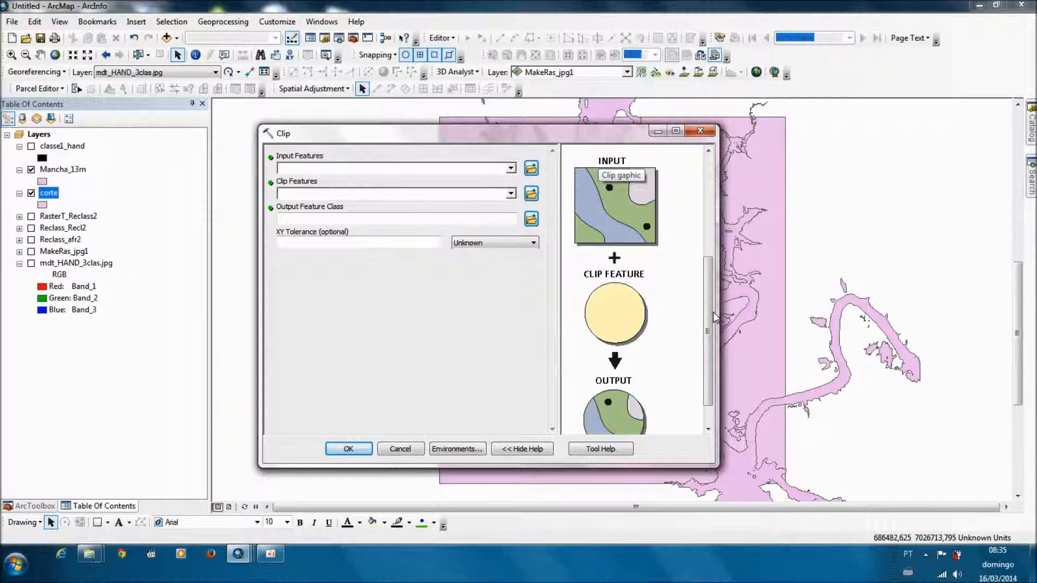
scroll(702, 319, "down", 1)
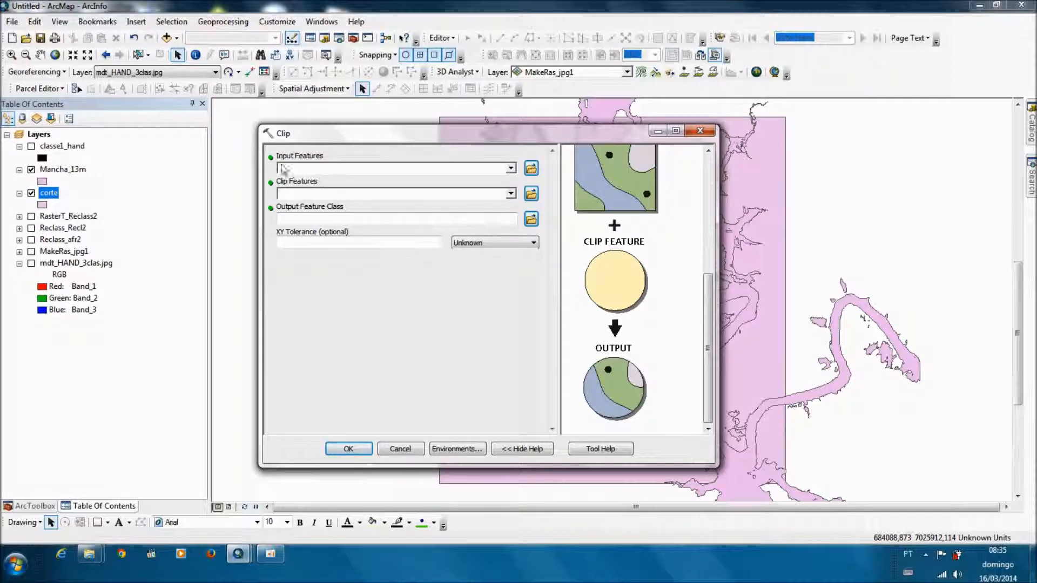
left_click_drag(73, 169, 323, 170)
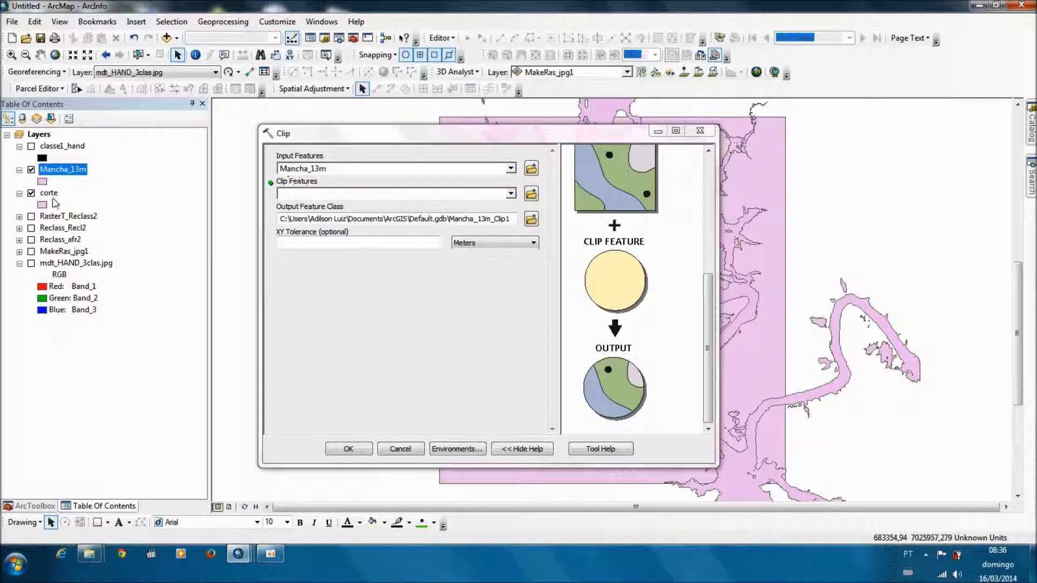
left_click_drag(49, 194, 323, 199)
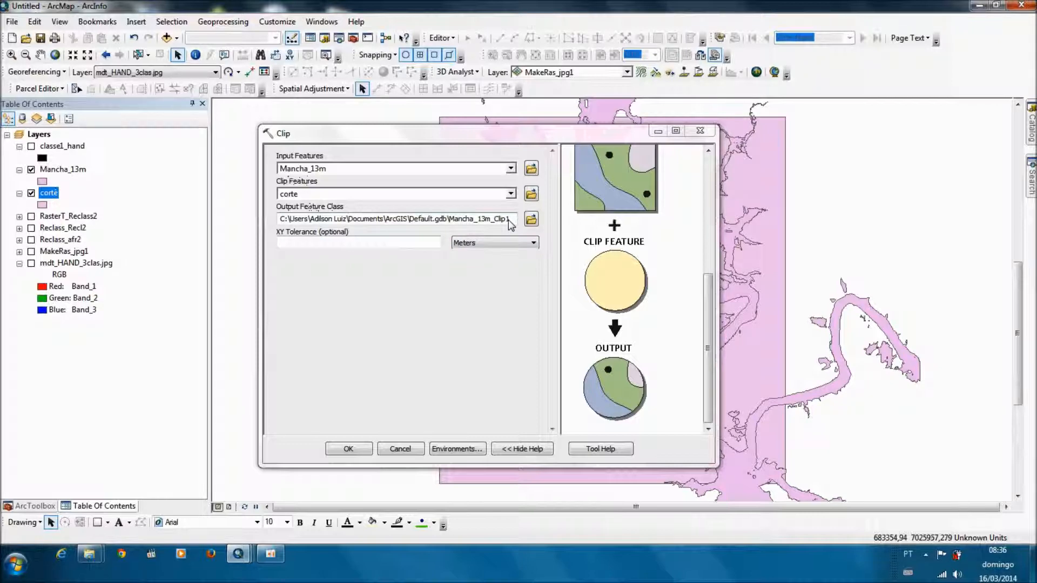
Step: Set the clip output to mancha13_clip in the Shapes dia 16 3 folder inside hand, and run the Clip tool
left_click(531, 219)
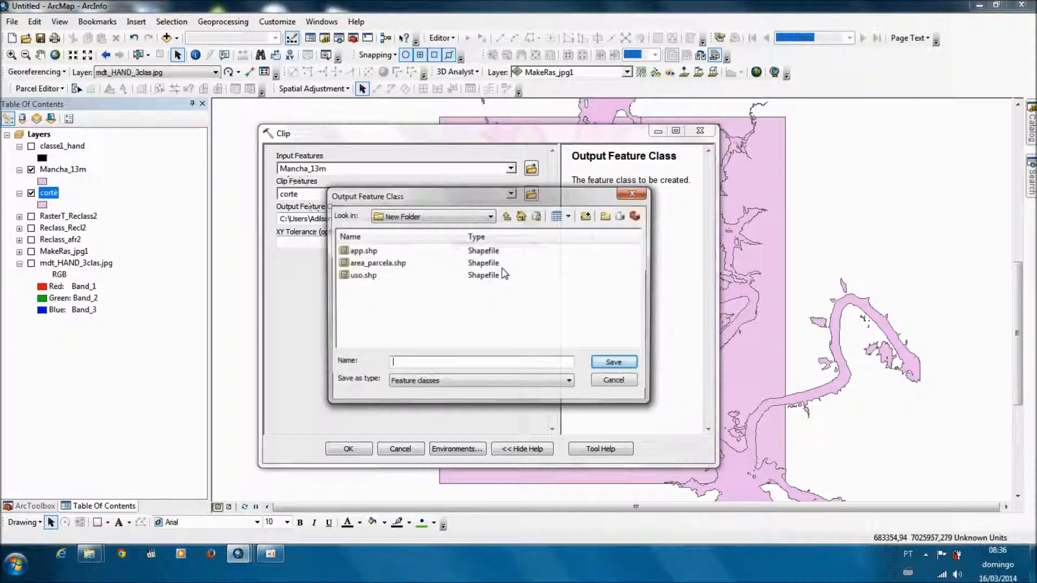
left_click(491, 216)
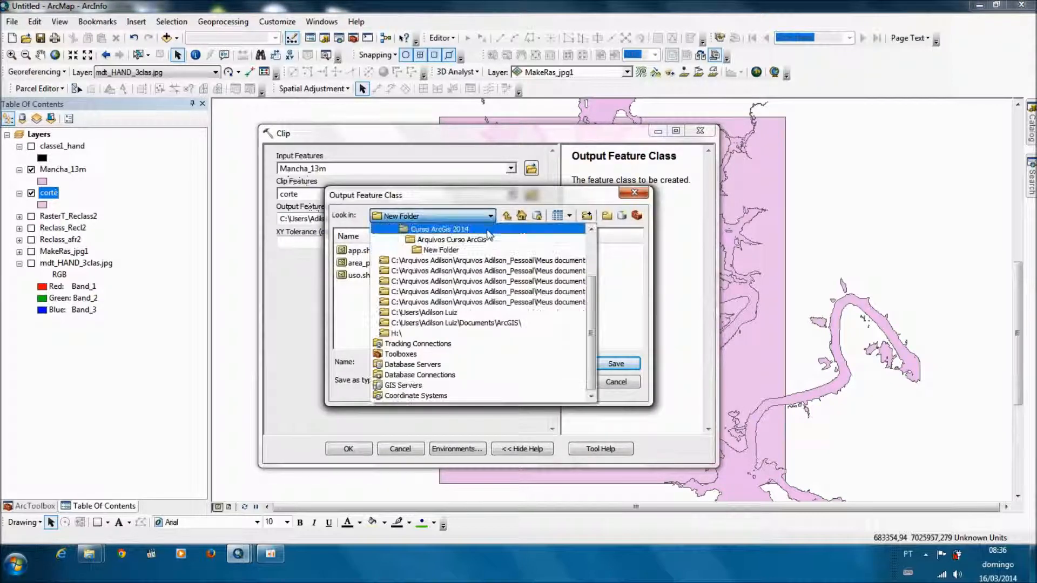
left_click(484, 276)
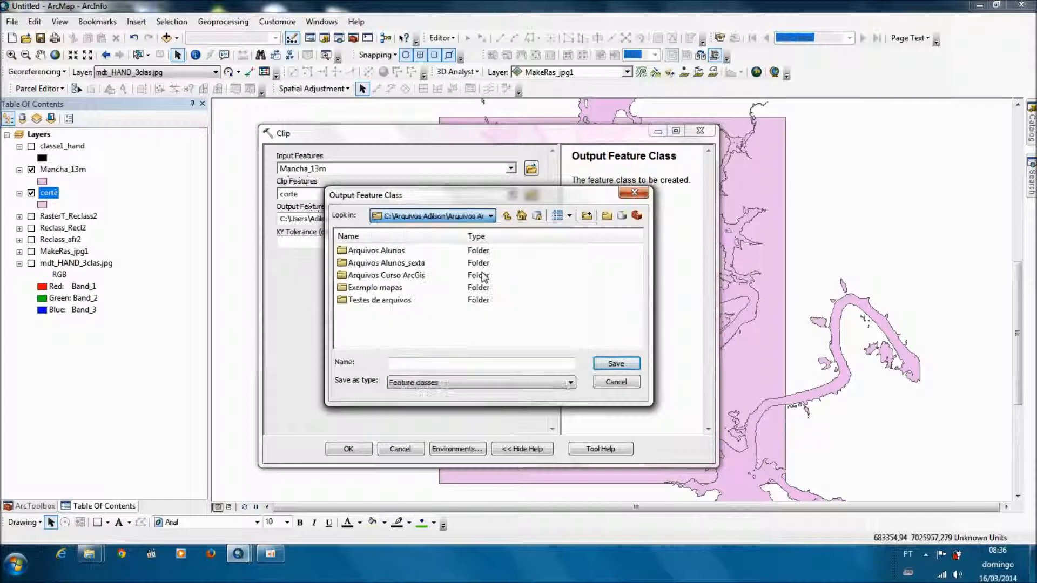
left_click(490, 216)
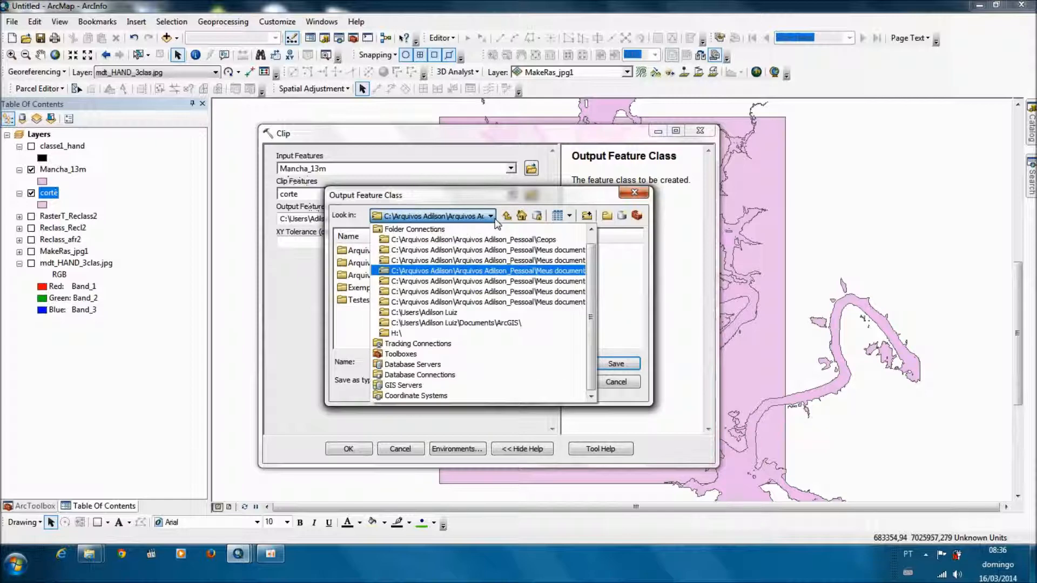
left_click(499, 281)
double_click(355, 252)
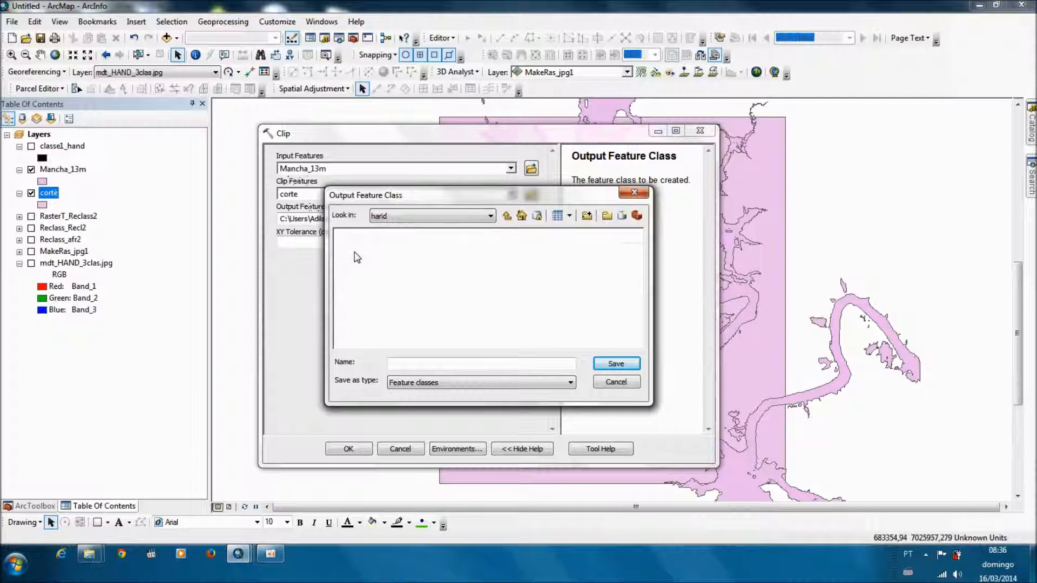
double_click(361, 263)
left_click(464, 364)
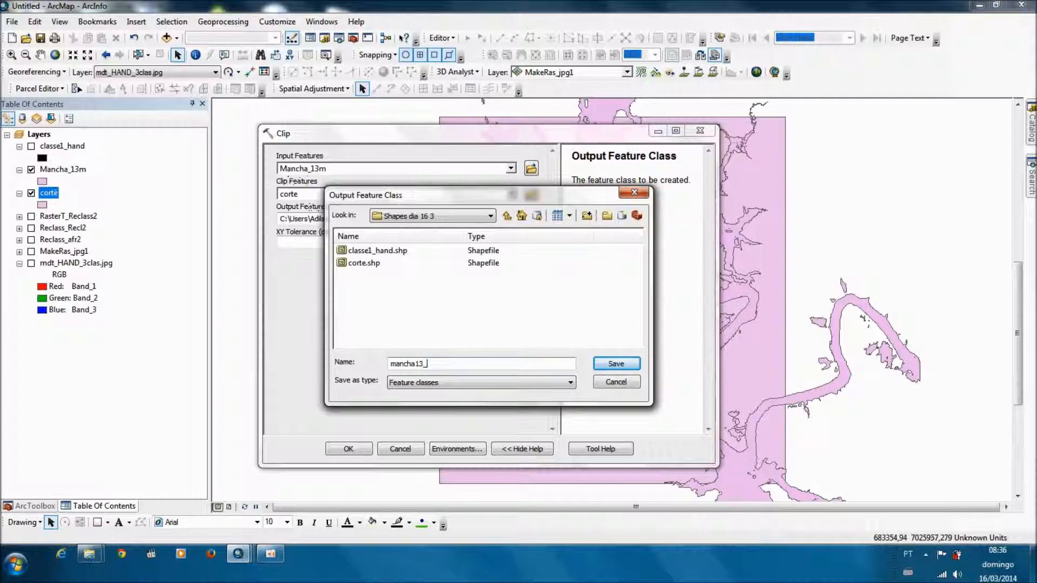
key("Return")
left_click(344, 448)
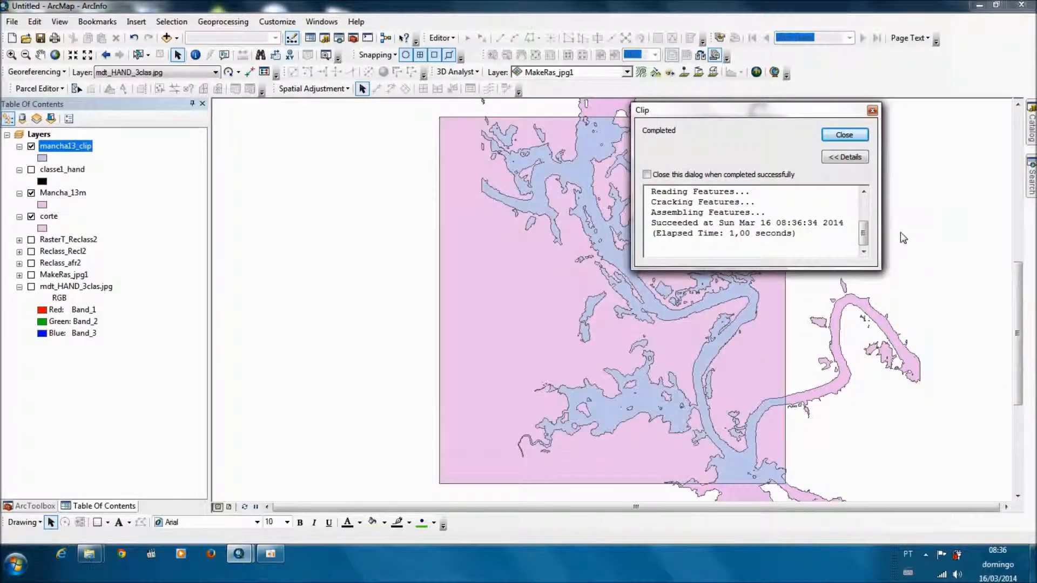
left_click(845, 135)
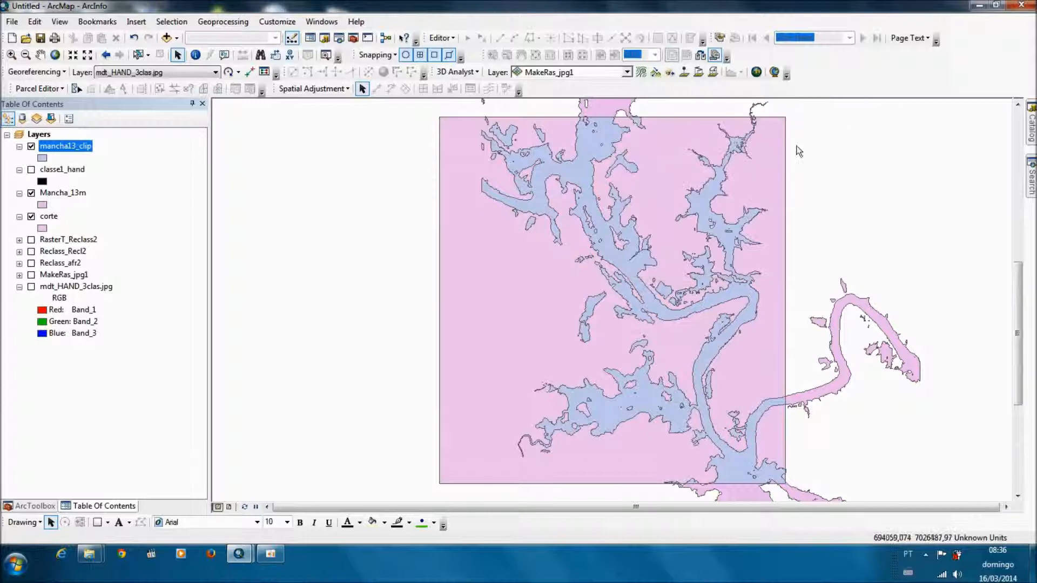
Step: Hide the Mancha_13m and corte layers so only the clipped flood layer is displayed
left_click(32, 193)
left_click(31, 217)
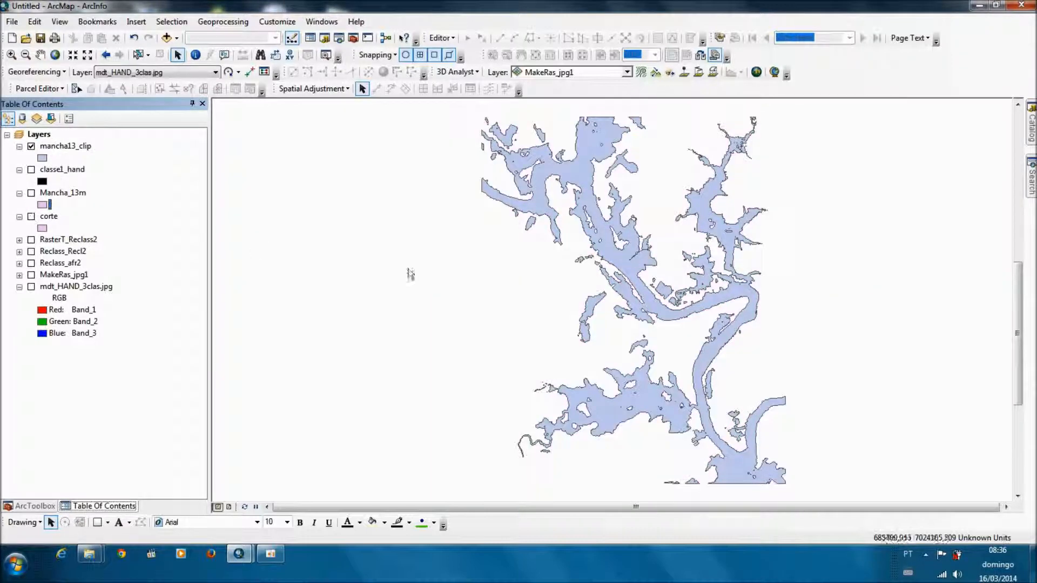
scroll(496, 286, "up", 3)
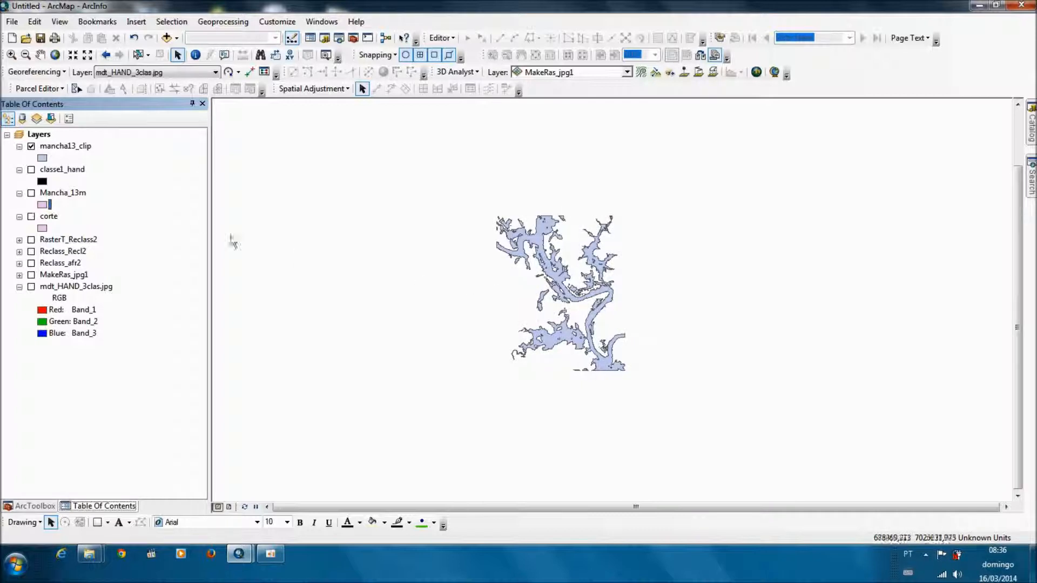
Step: Make the classe1_hand layer visible and move it above mancha13_clip in the layer order
left_click(31, 169)
left_click(62, 169)
left_click_drag(62, 169, 57, 141)
scroll(549, 259, "down", 2)
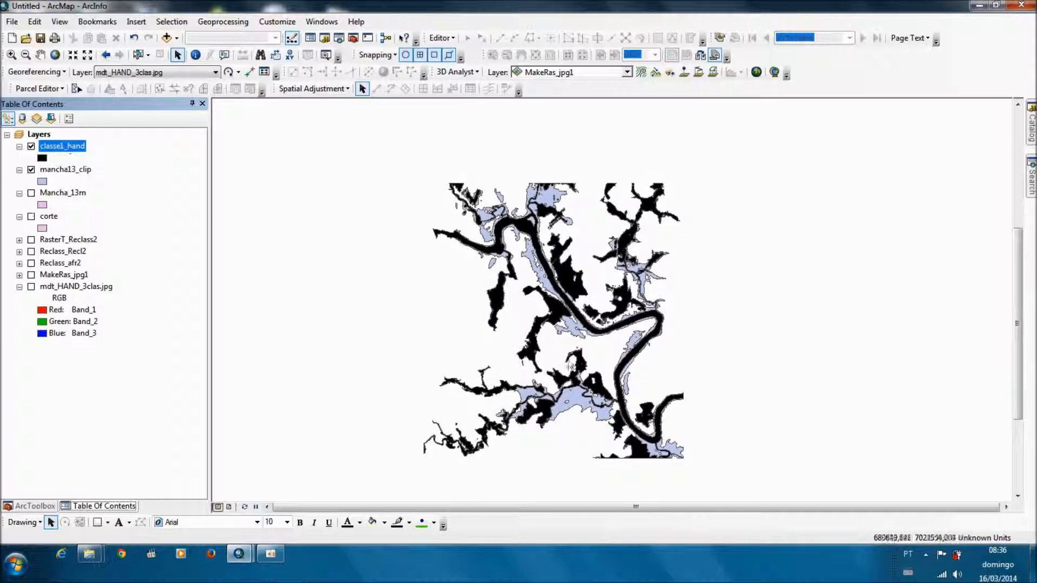
Step: Switch the classe1_hand and mancha13_clip layers off and back on to compare their coverage
left_click(31, 147)
left_click(31, 170)
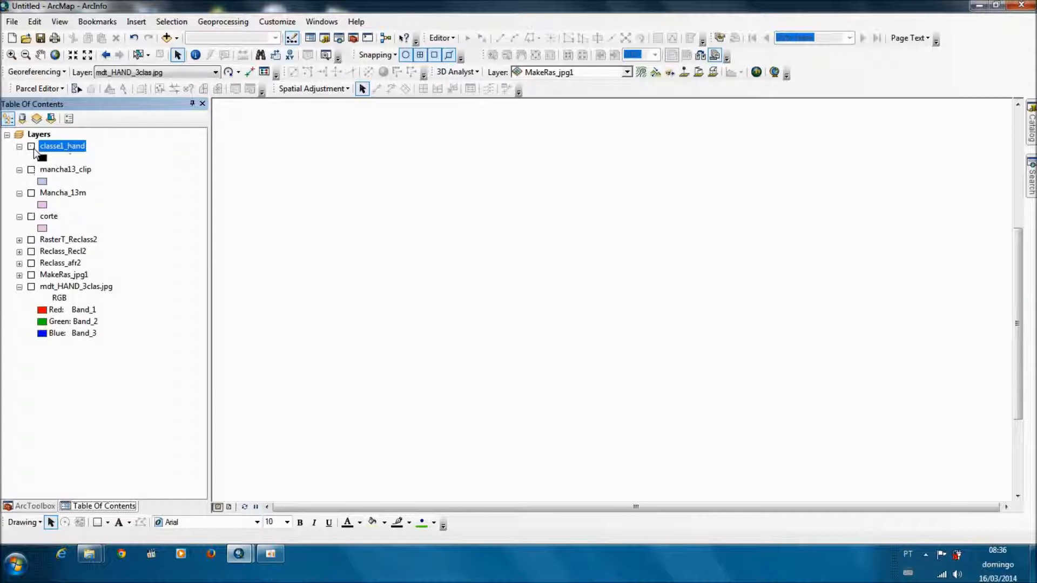
left_click(31, 146)
left_click(32, 170)
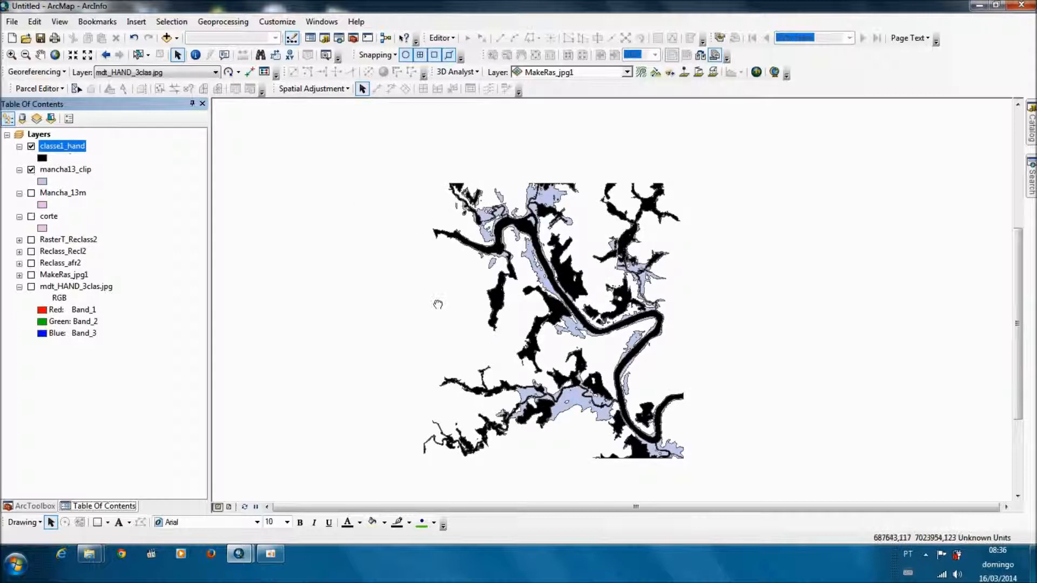